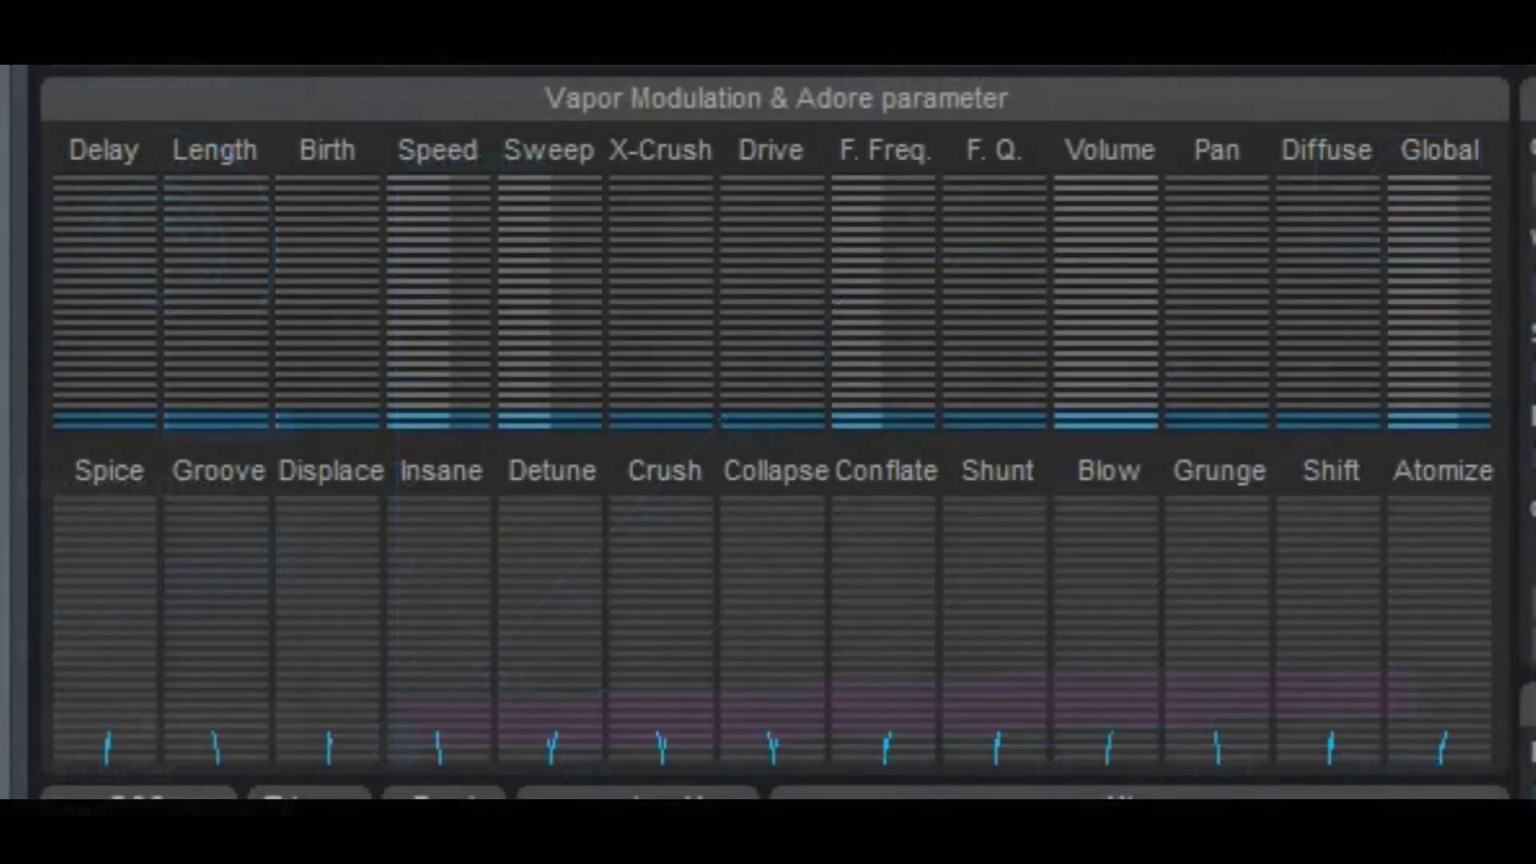
Step: Adjust the Spice Adore parameter and raise Grunge through most of its range
left_click_drag(114, 652, 147, 505)
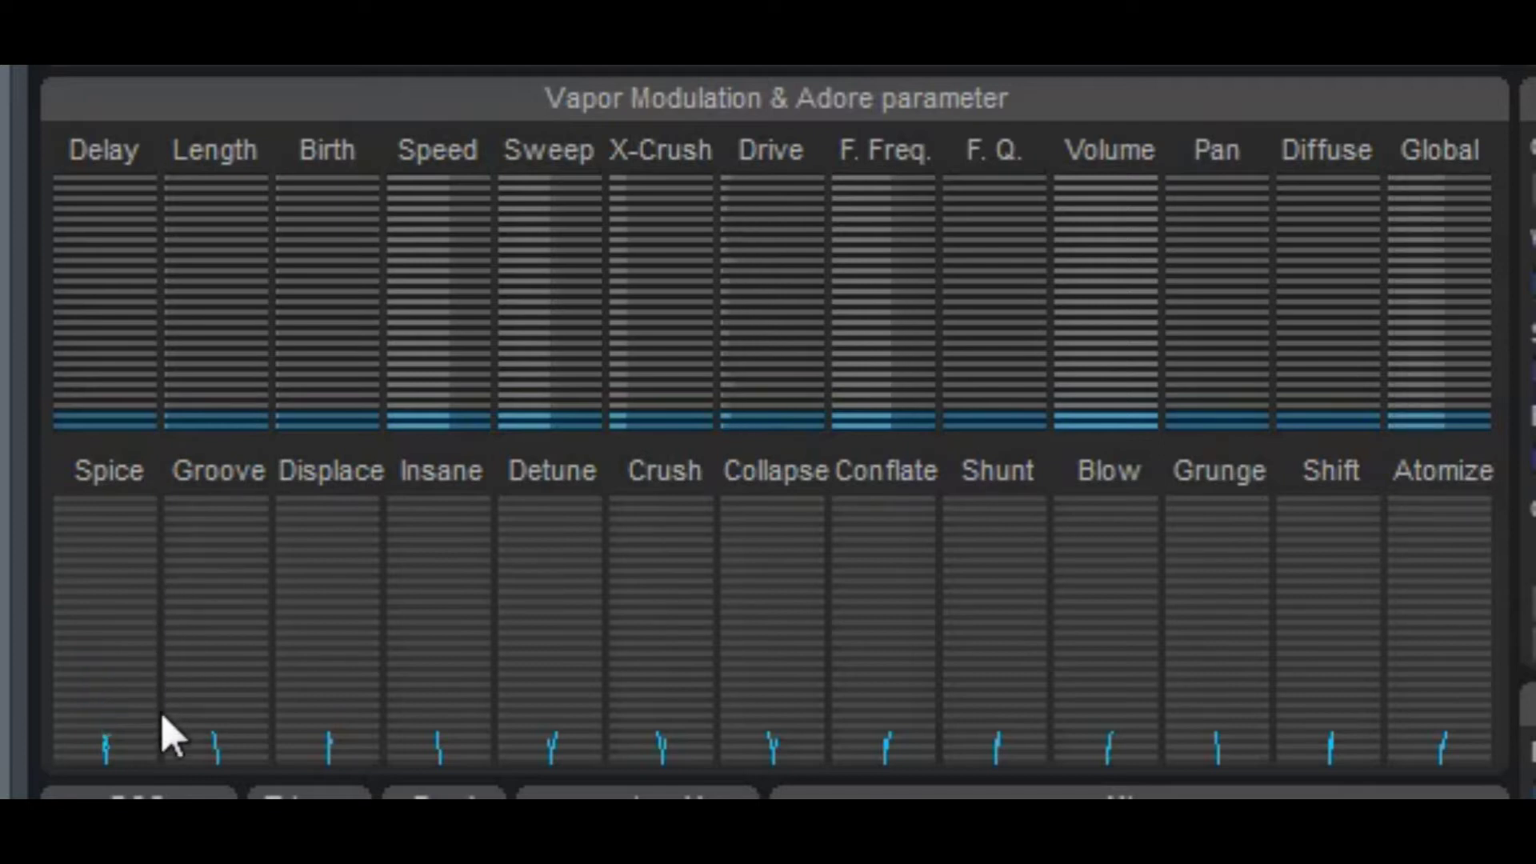
left_click_drag(1252, 749, 1244, 698)
left_click_drag(1240, 600, 1250, 497)
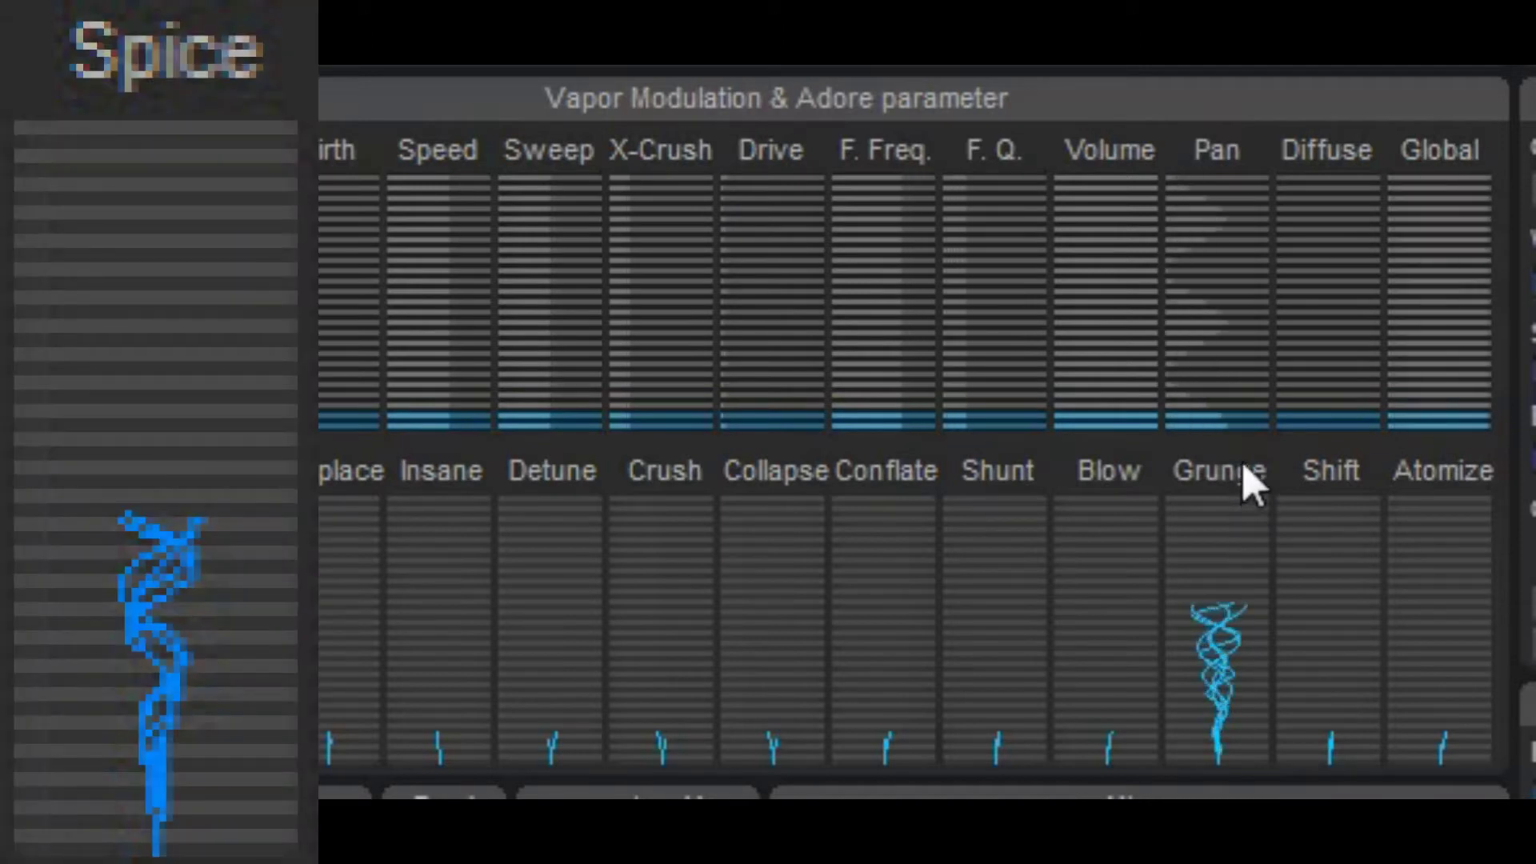
left_click_drag(1252, 660, 1234, 496)
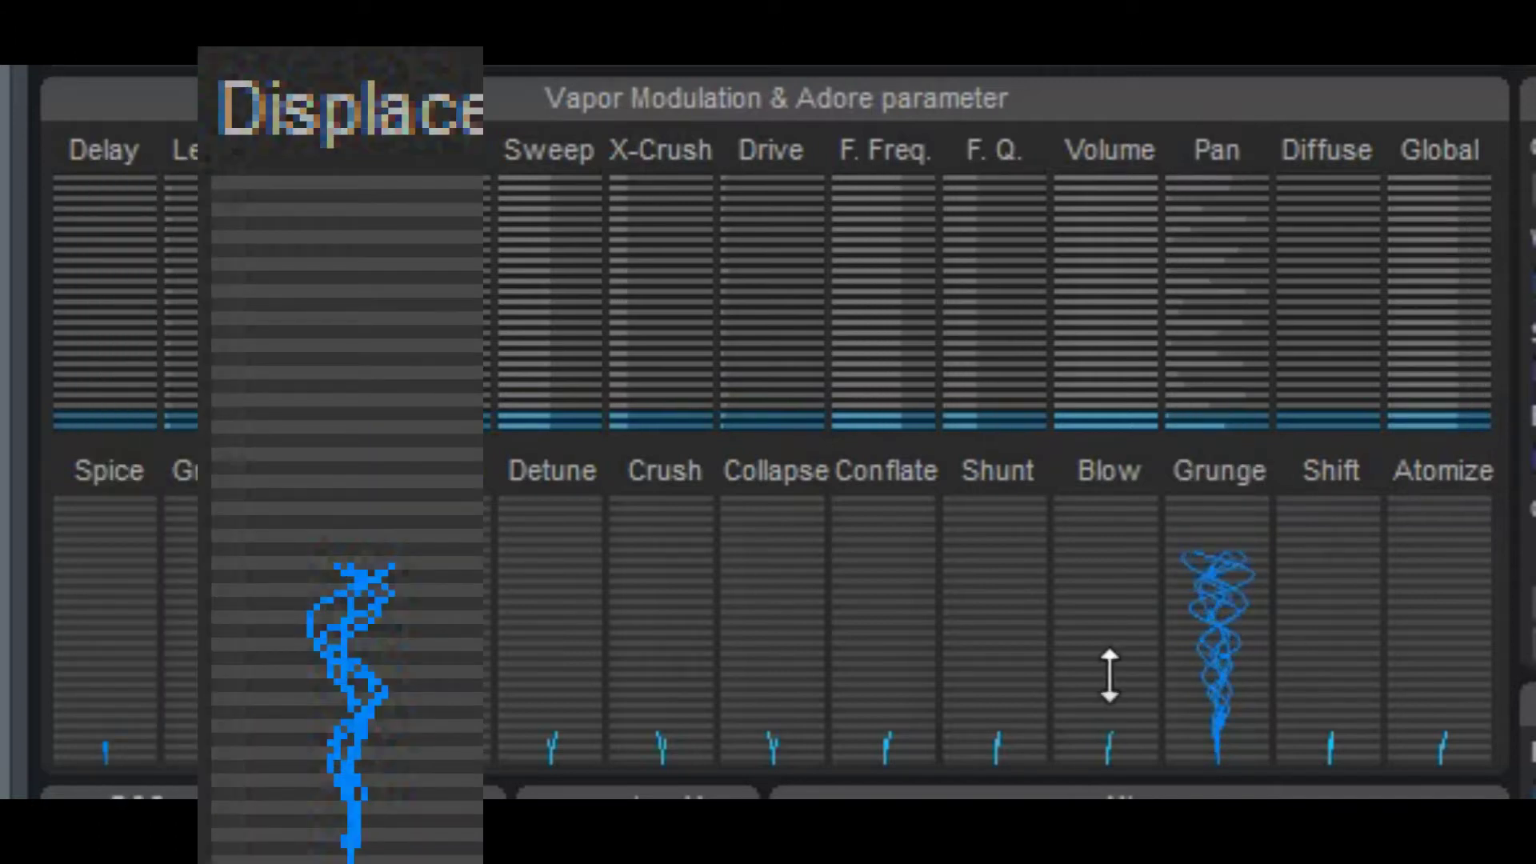
Step: Raise the Shunt, Spice, Detune and Conflate Adore parameters, keeping Detune only slightly above its minimum
left_click_drag(1008, 730, 1009, 664)
left_click_drag(1003, 600, 1014, 516)
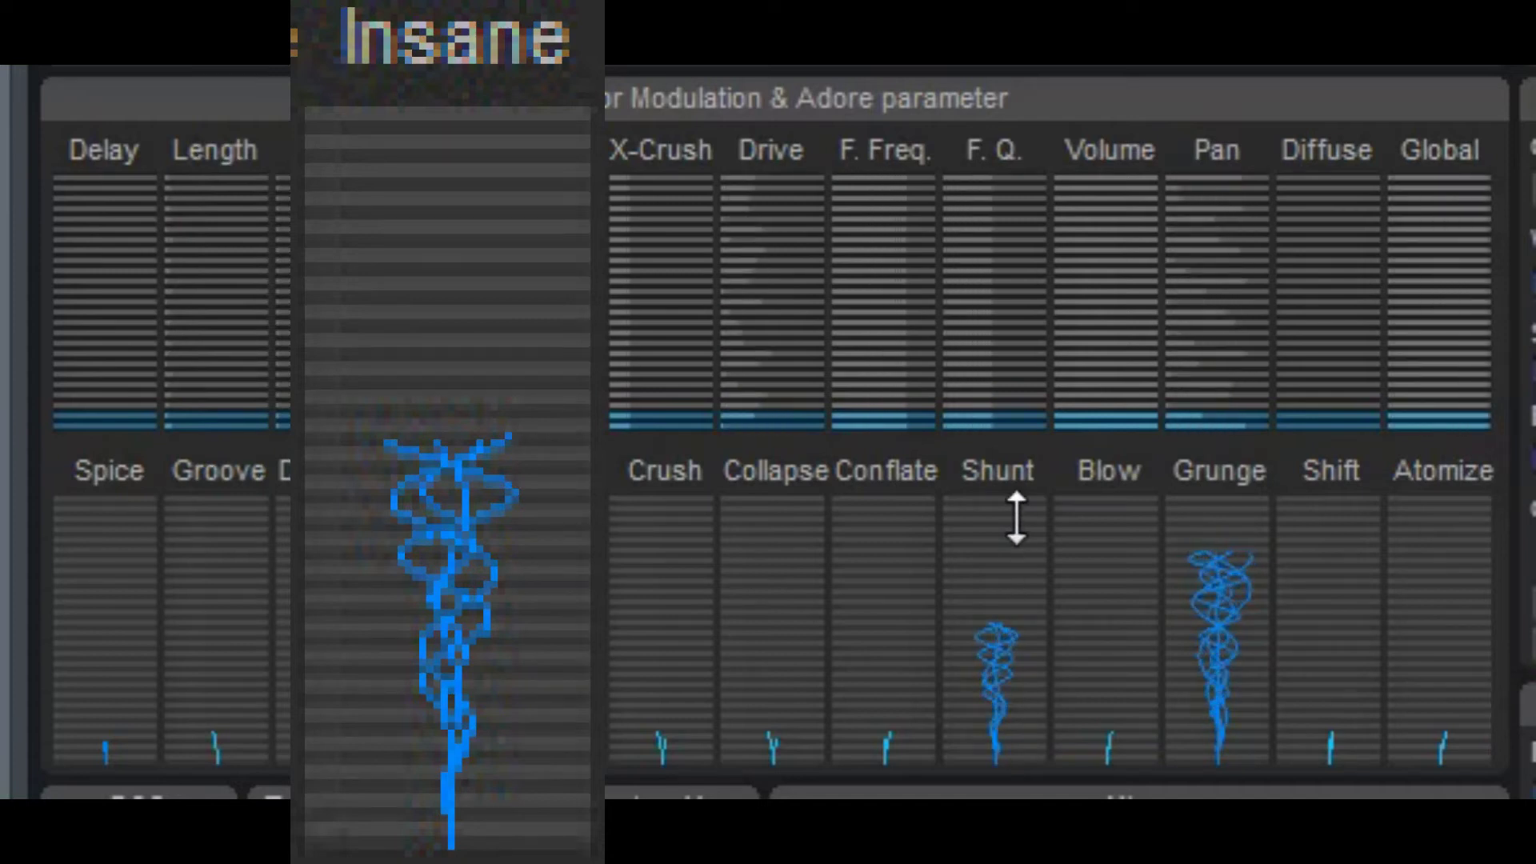
left_click_drag(114, 749, 111, 509)
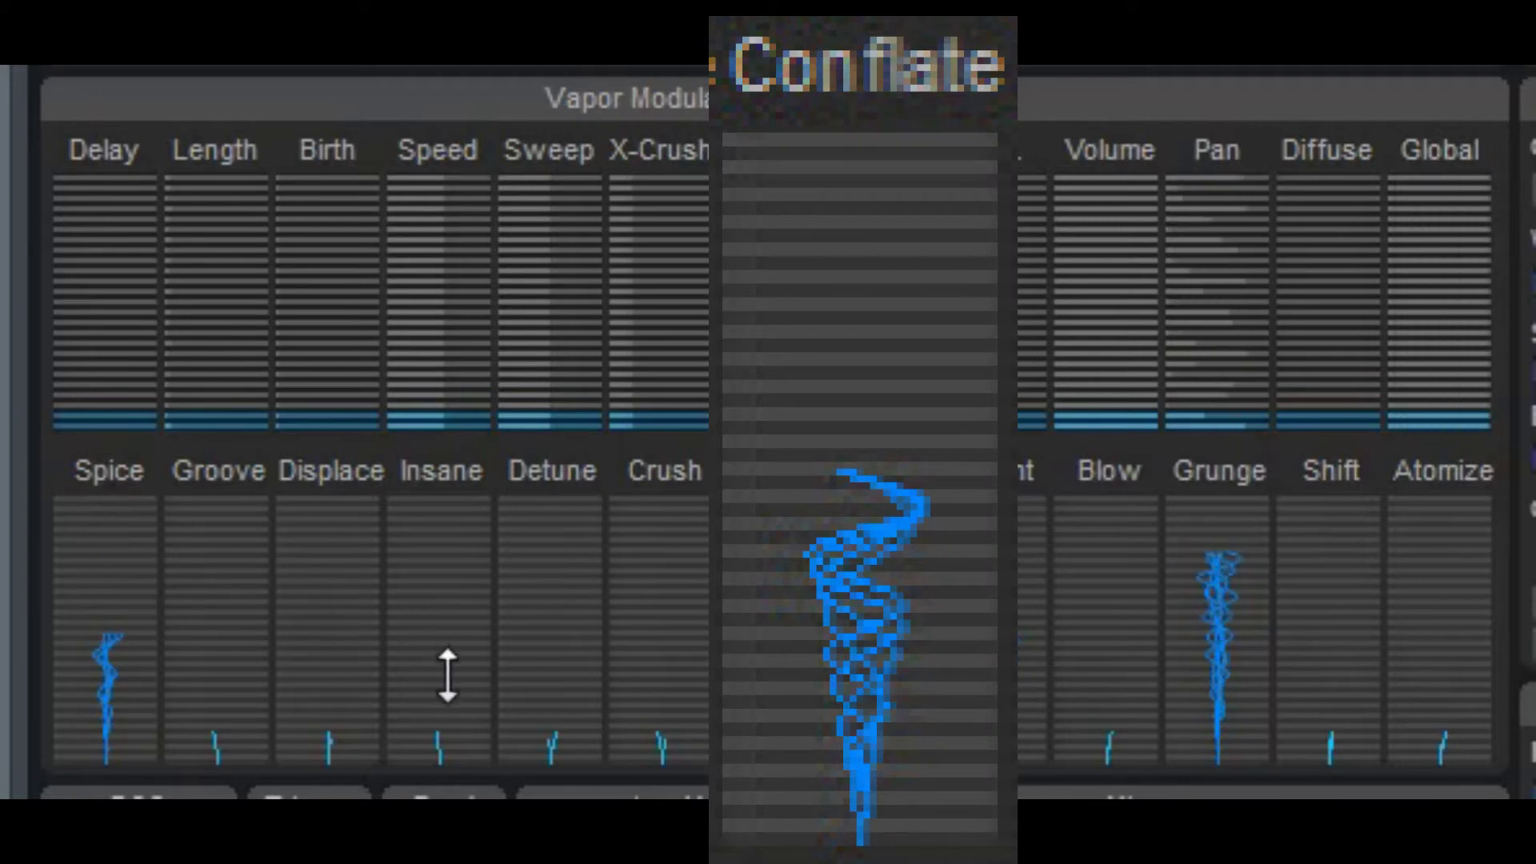
left_click_drag(564, 722, 564, 669)
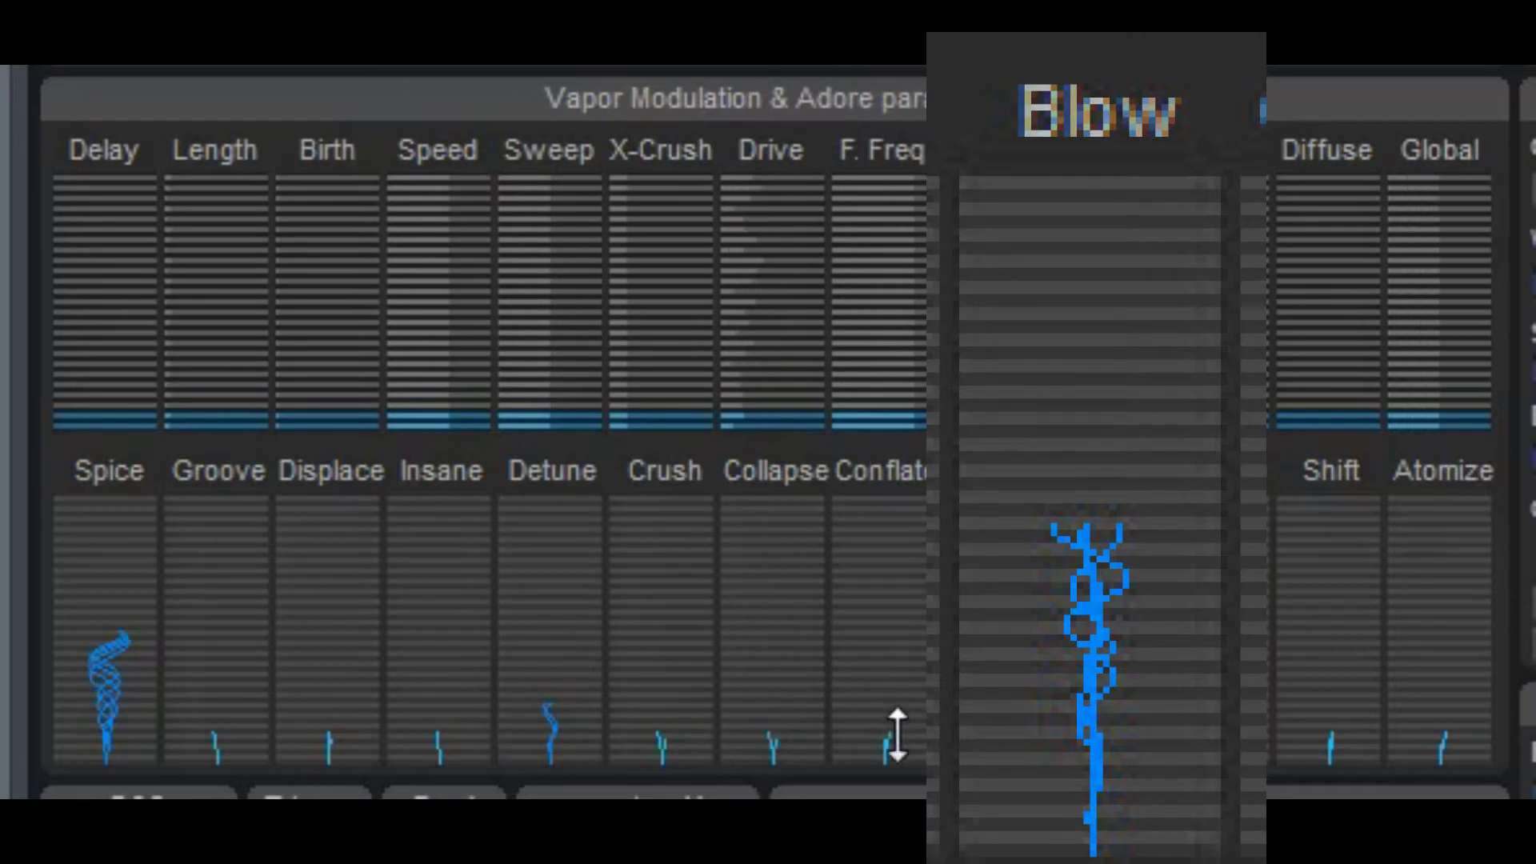
left_click_drag(904, 685, 895, 624)
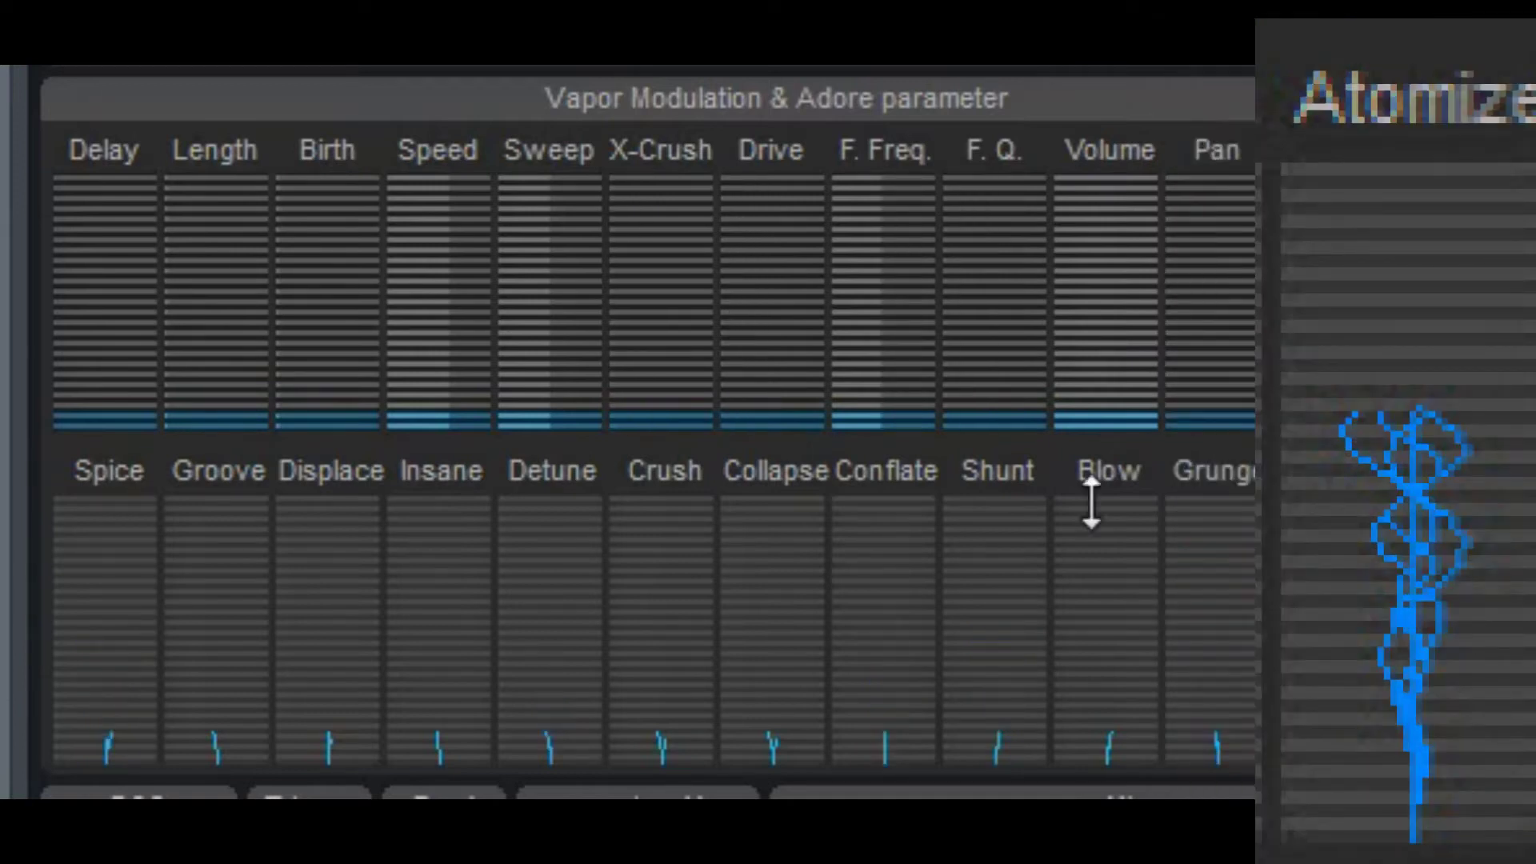
Step: Raise Conflate to over half of its range and set Blow to a lower, moderate amount
left_click_drag(892, 660, 891, 597)
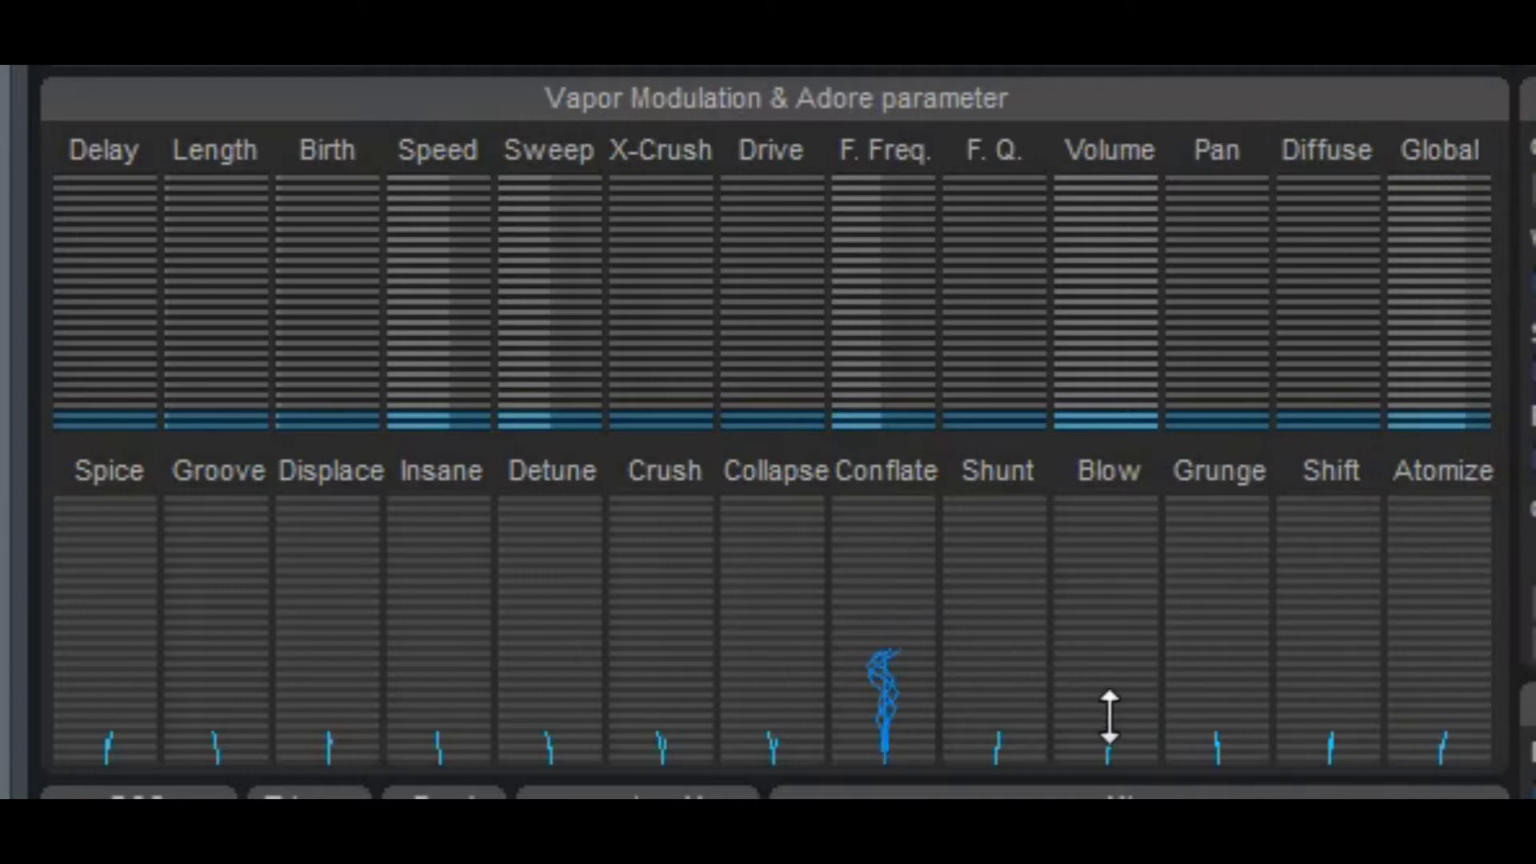
mouse_move(1119, 696)
left_mouse_down()
mouse_move(1131, 552)
mouse_move(1104, 535)
left_mouse_up()
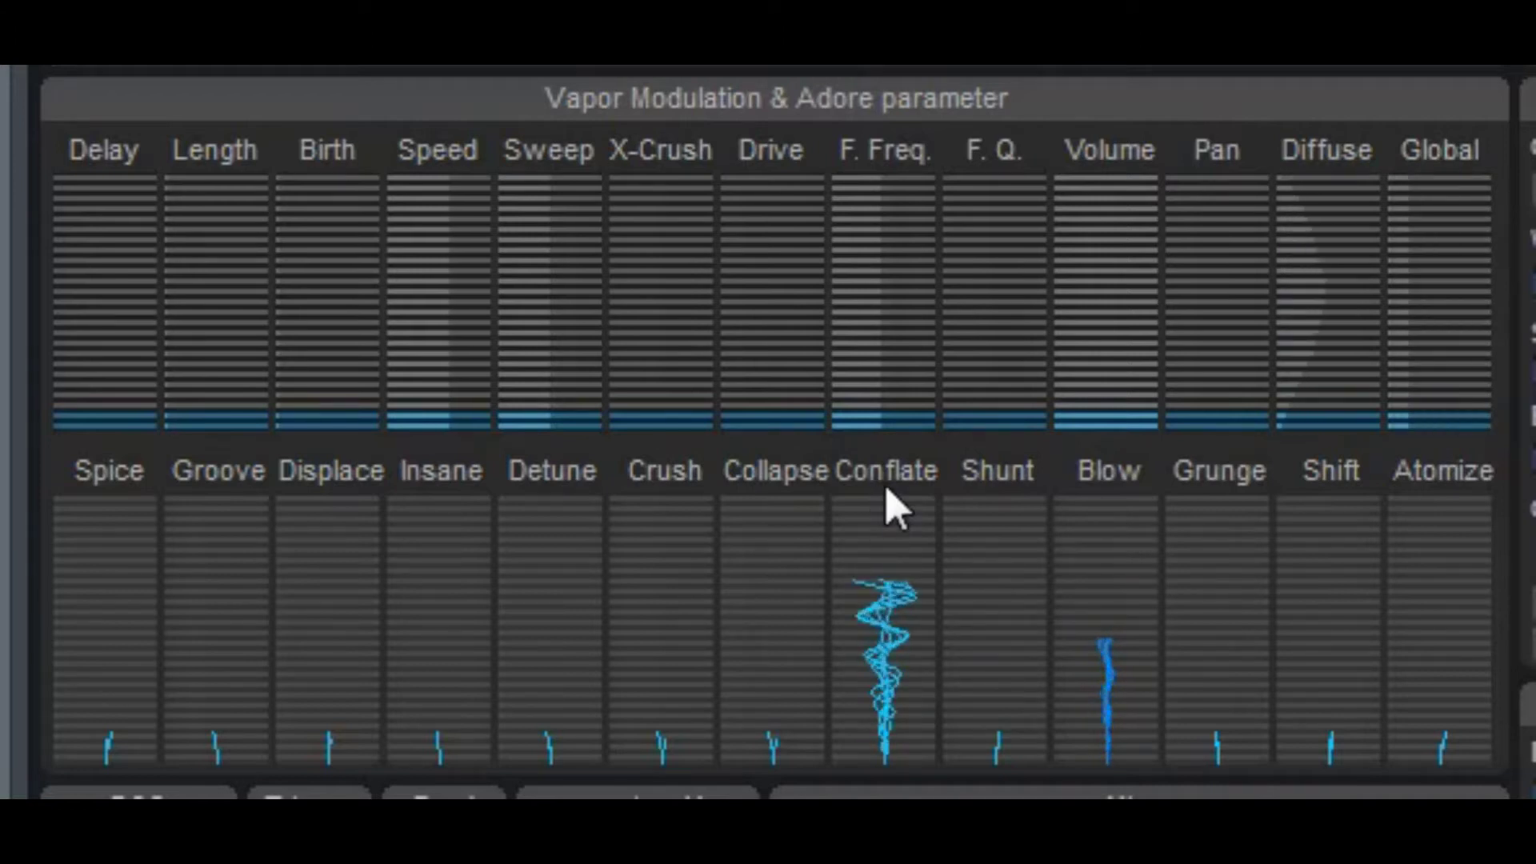
left_click_drag(1107, 634, 1119, 715)
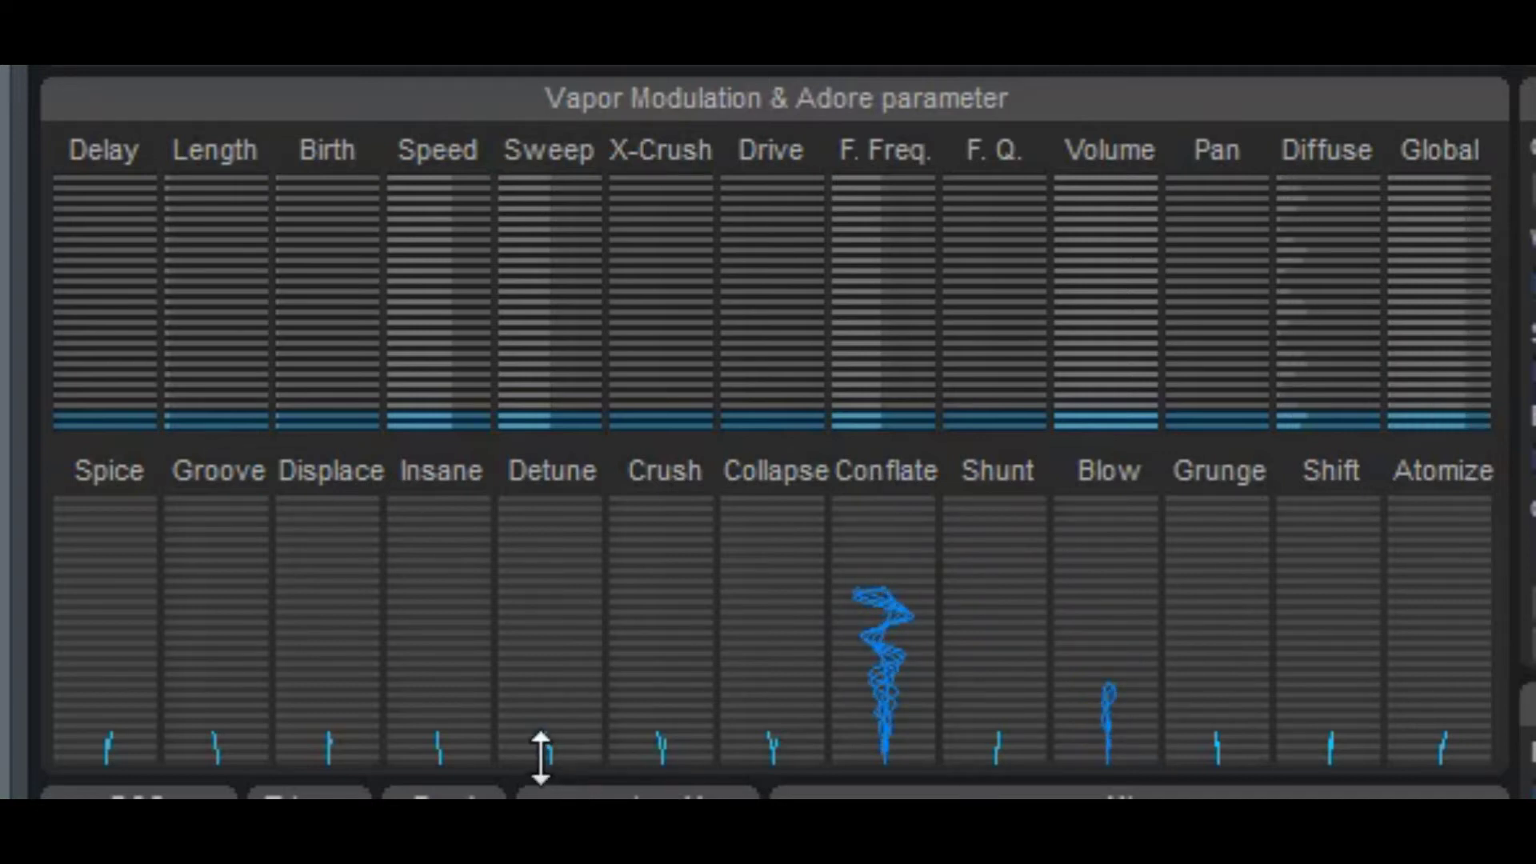
Step: Raise the Groove parameter slightly, and increase Crush and Spice
left_click_drag(227, 736, 244, 679)
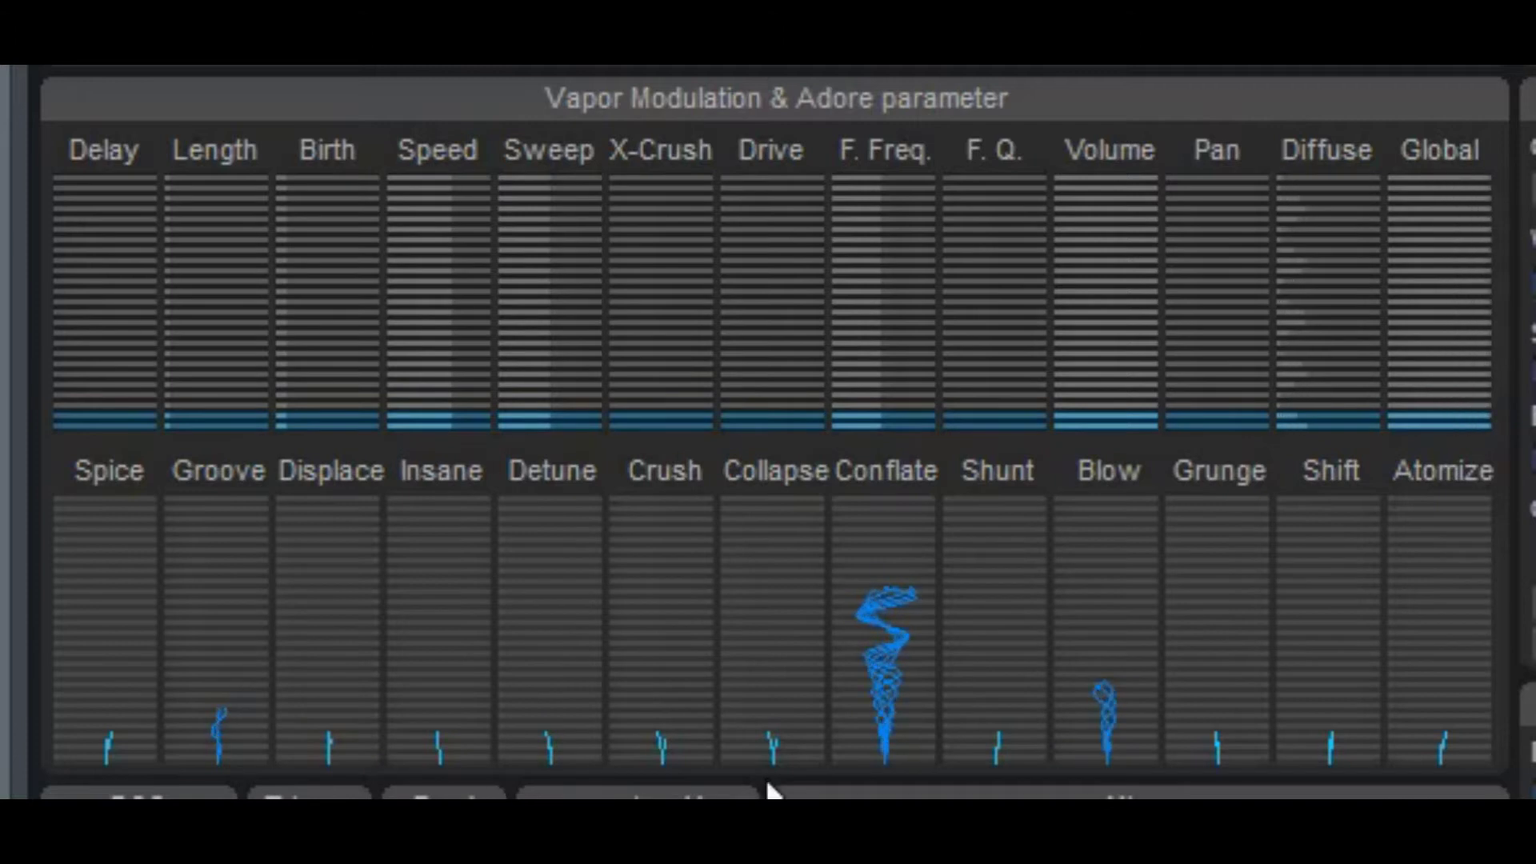
mouse_move(634, 730)
left_mouse_down()
mouse_move(665, 703)
mouse_move(667, 569)
left_mouse_up()
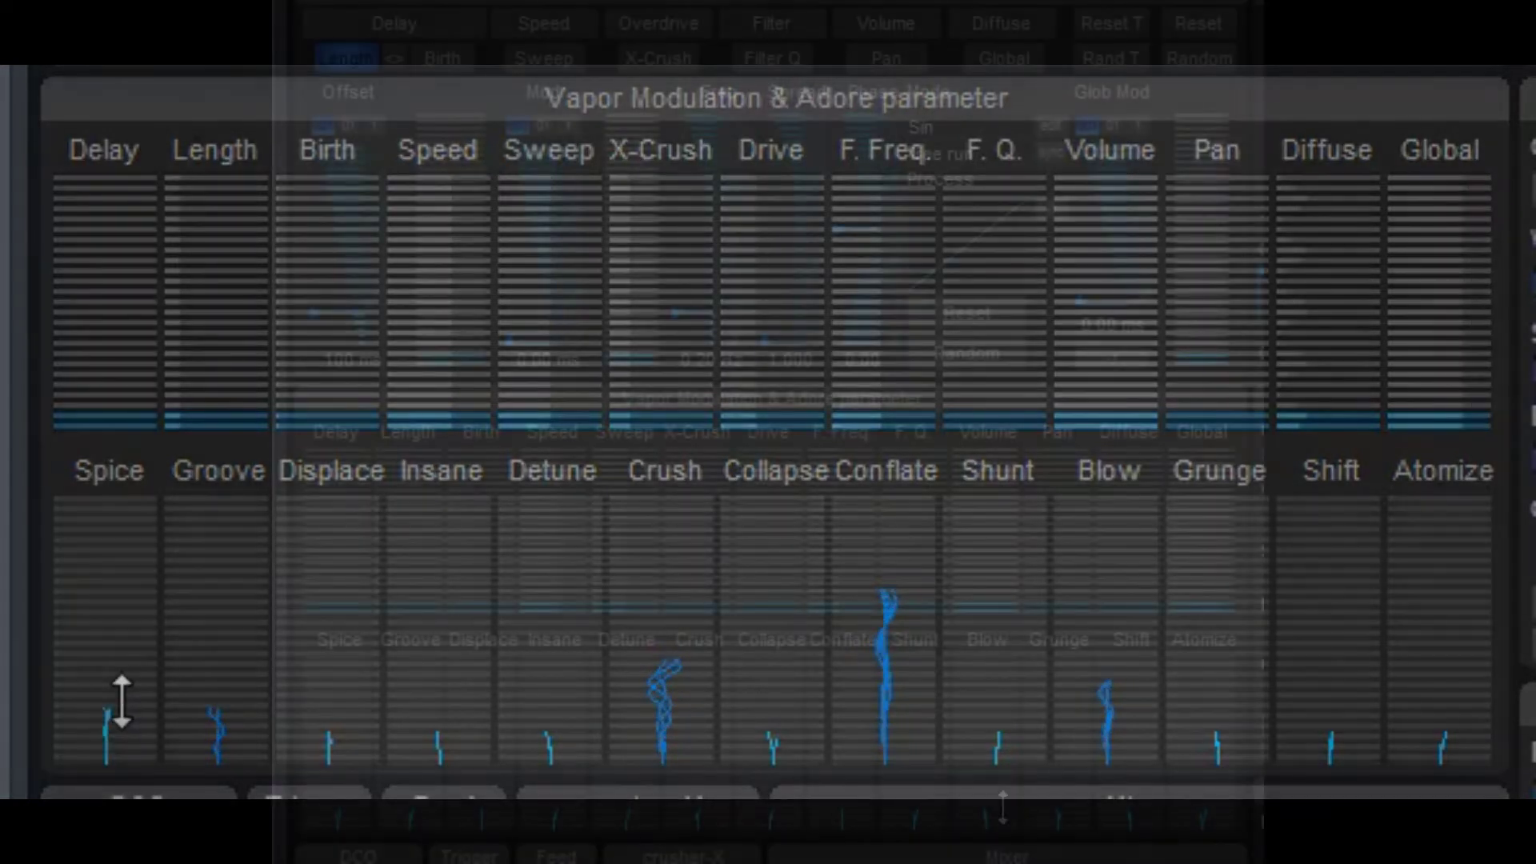
left_click_drag(119, 703, 134, 602)
Step: Raise the Grunge and Spice Adore parameters, giving Grunge the stronger amount
mouse_move(1055, 812)
left_mouse_down()
mouse_move(1056, 596)
mouse_move(1078, 693)
mouse_move(1059, 712)
mouse_move(1056, 799)
mouse_move(1069, 677)
left_mouse_up()
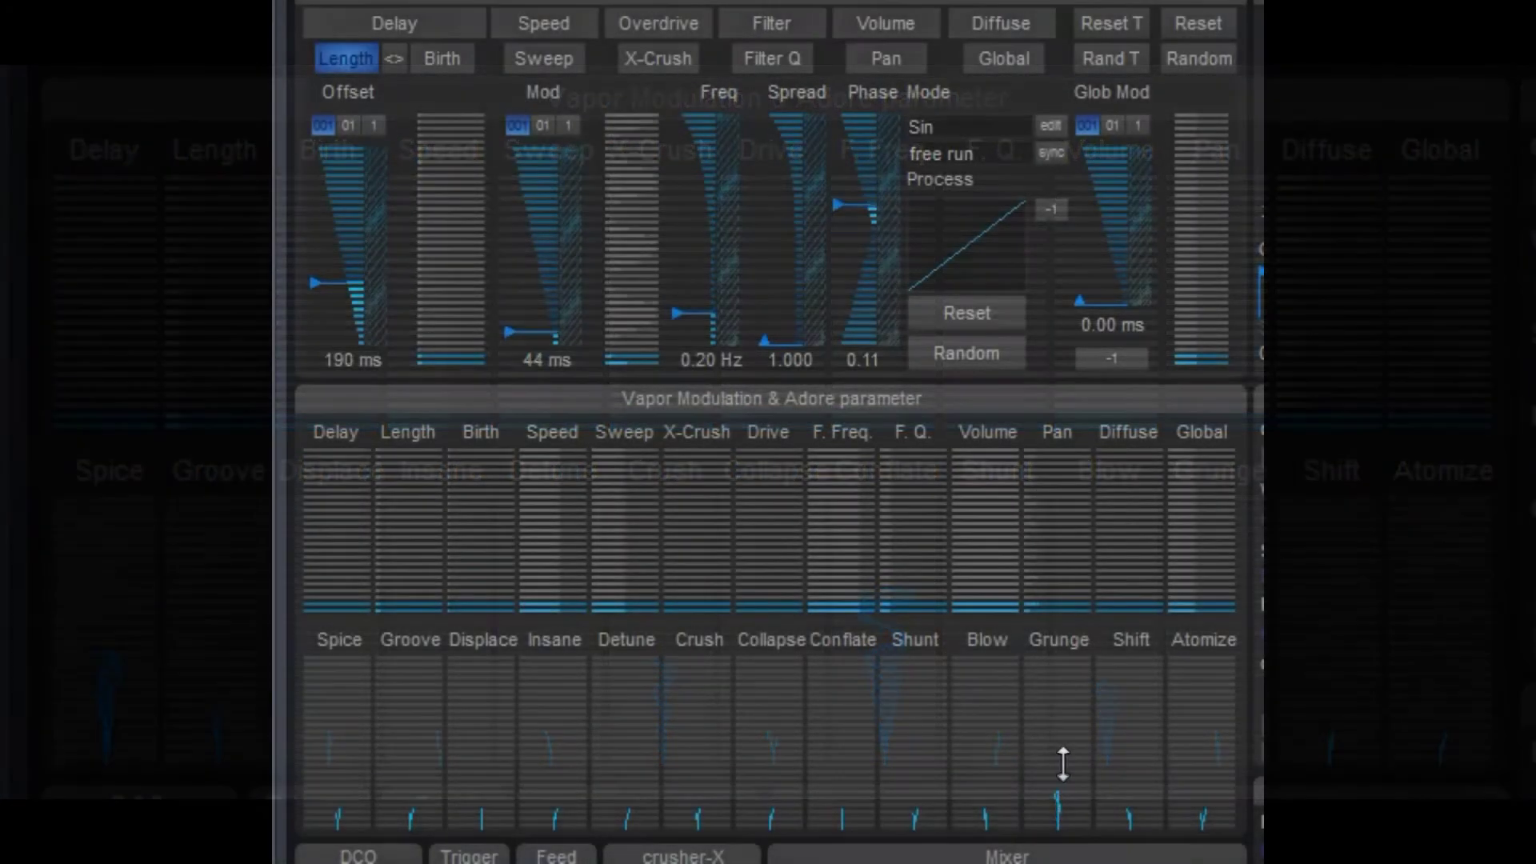
mouse_move(341, 726)
left_mouse_down()
mouse_move(337, 755)
mouse_move(348, 642)
mouse_move(347, 684)
left_mouse_up()
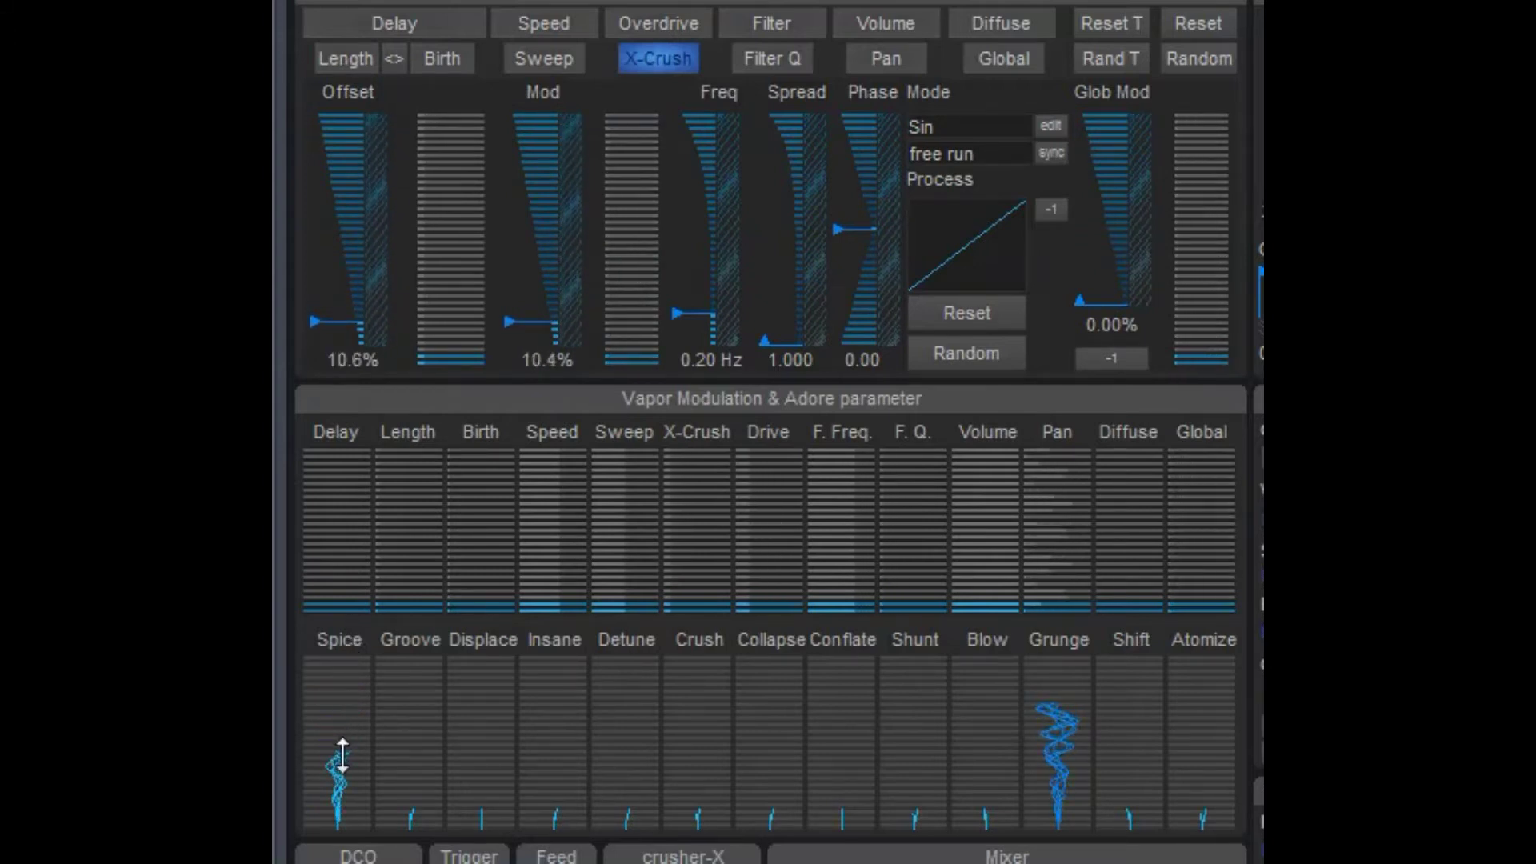
mouse_move(999, 787)
left_mouse_down()
mouse_move(995, 650)
mouse_move(996, 744)
mouse_move(1078, 754)
left_mouse_up()
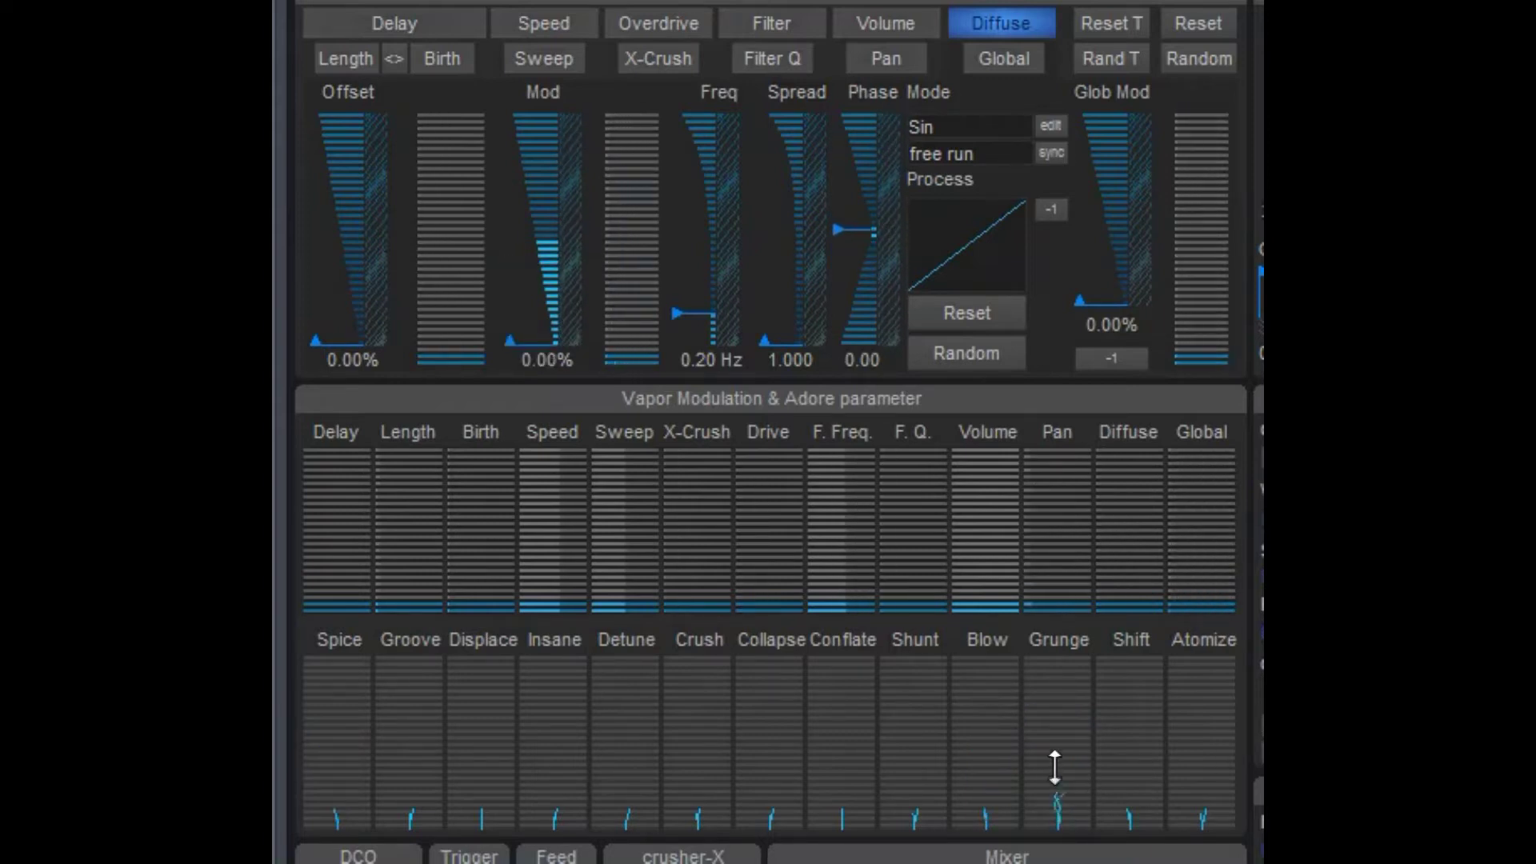
mouse_move(1055, 772)
left_mouse_down()
mouse_move(1060, 792)
mouse_move(1069, 536)
mouse_move(1067, 806)
mouse_move(1066, 717)
left_mouse_up()
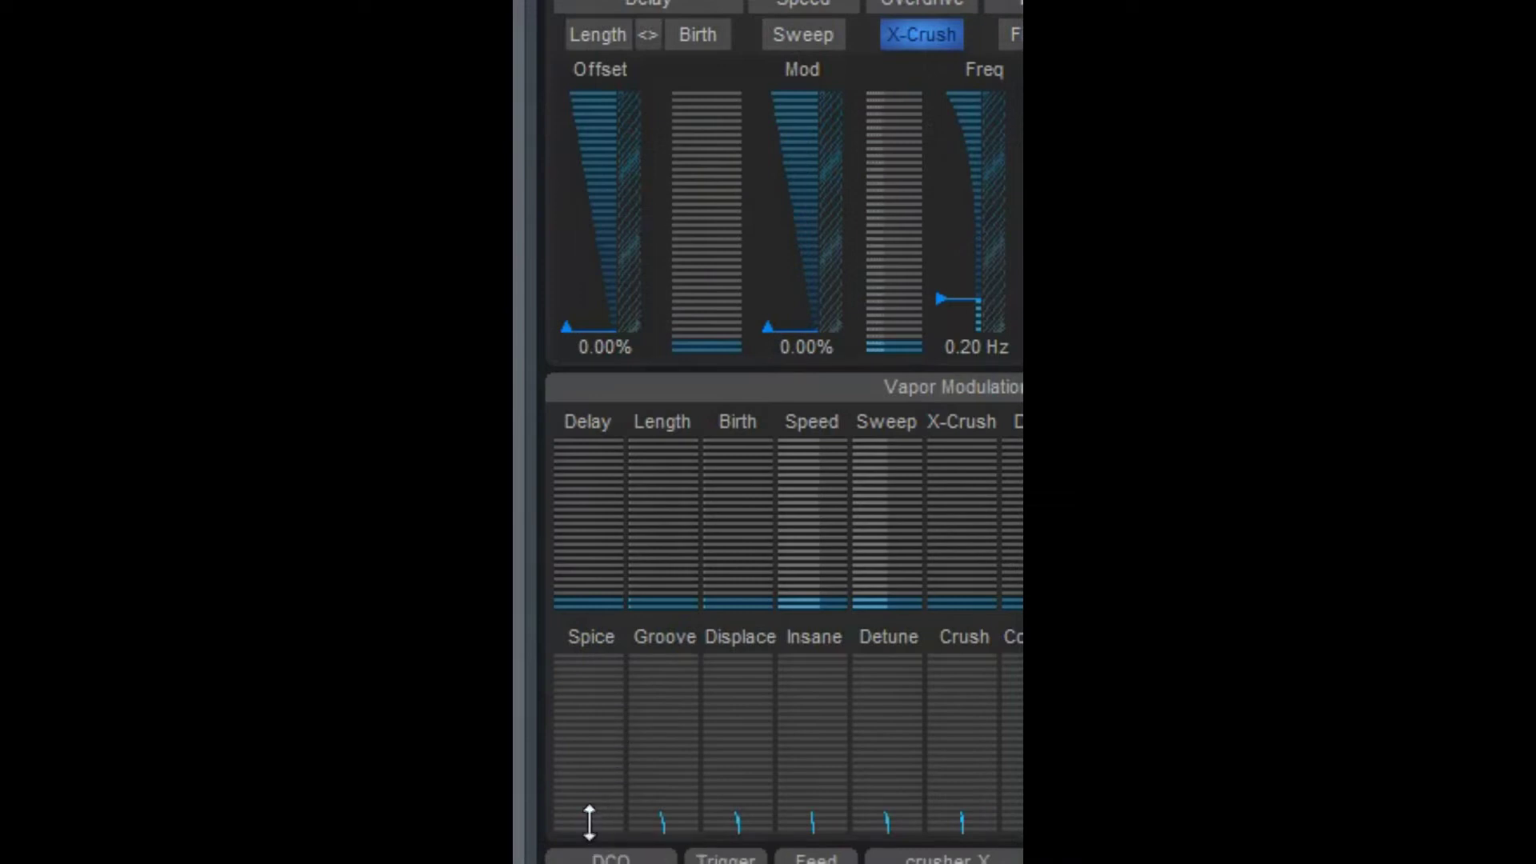
Step: Sweep the Spice parameter up and return it to near its minimum
left_click_drag(588, 823, 594, 708)
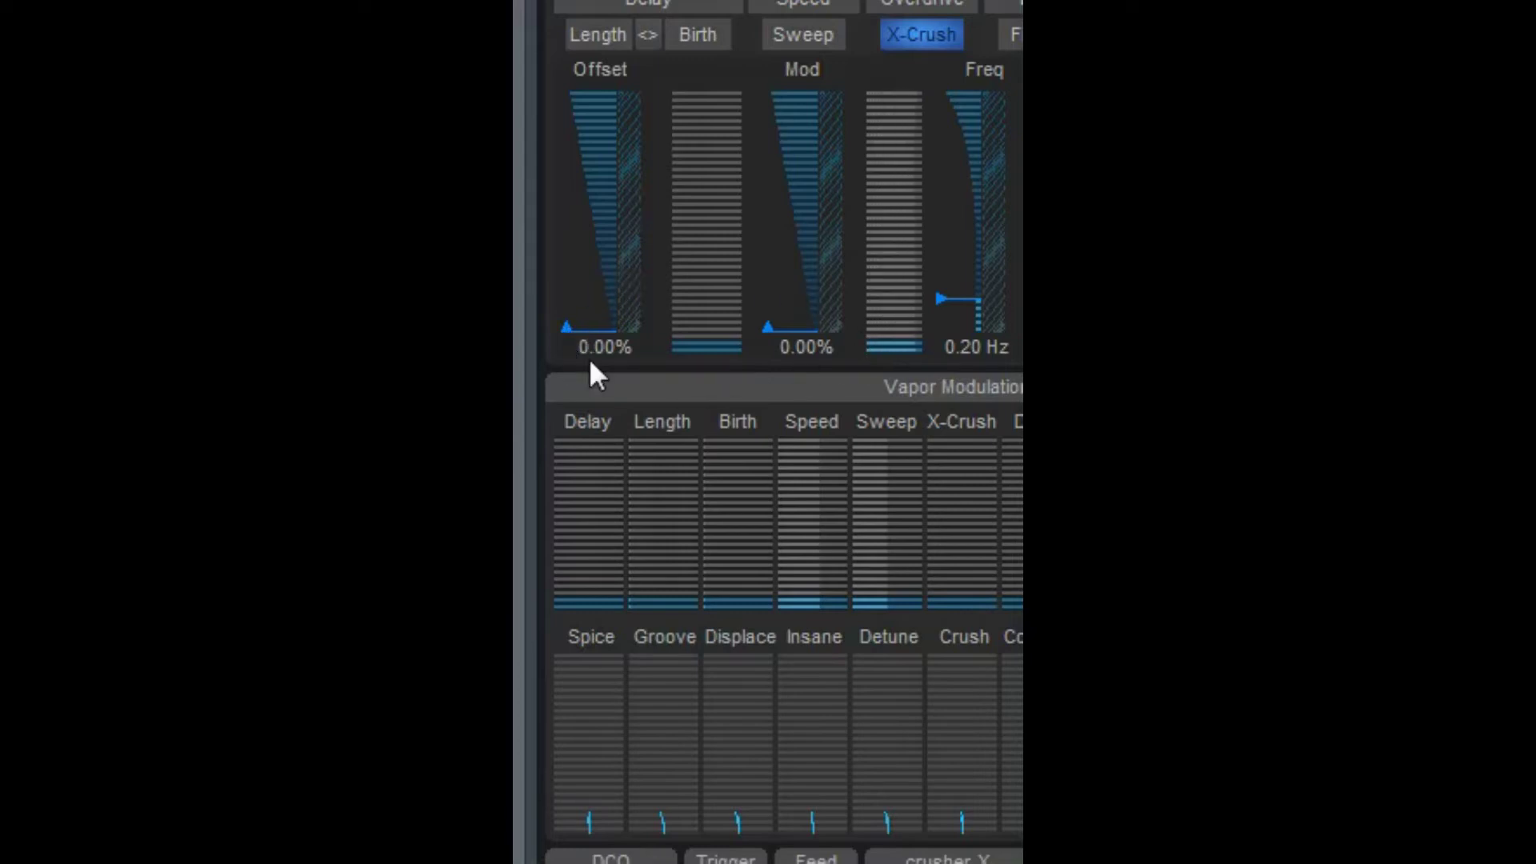
mouse_move(593, 800)
left_mouse_down()
mouse_move(599, 539)
mouse_move(608, 816)
left_mouse_up()
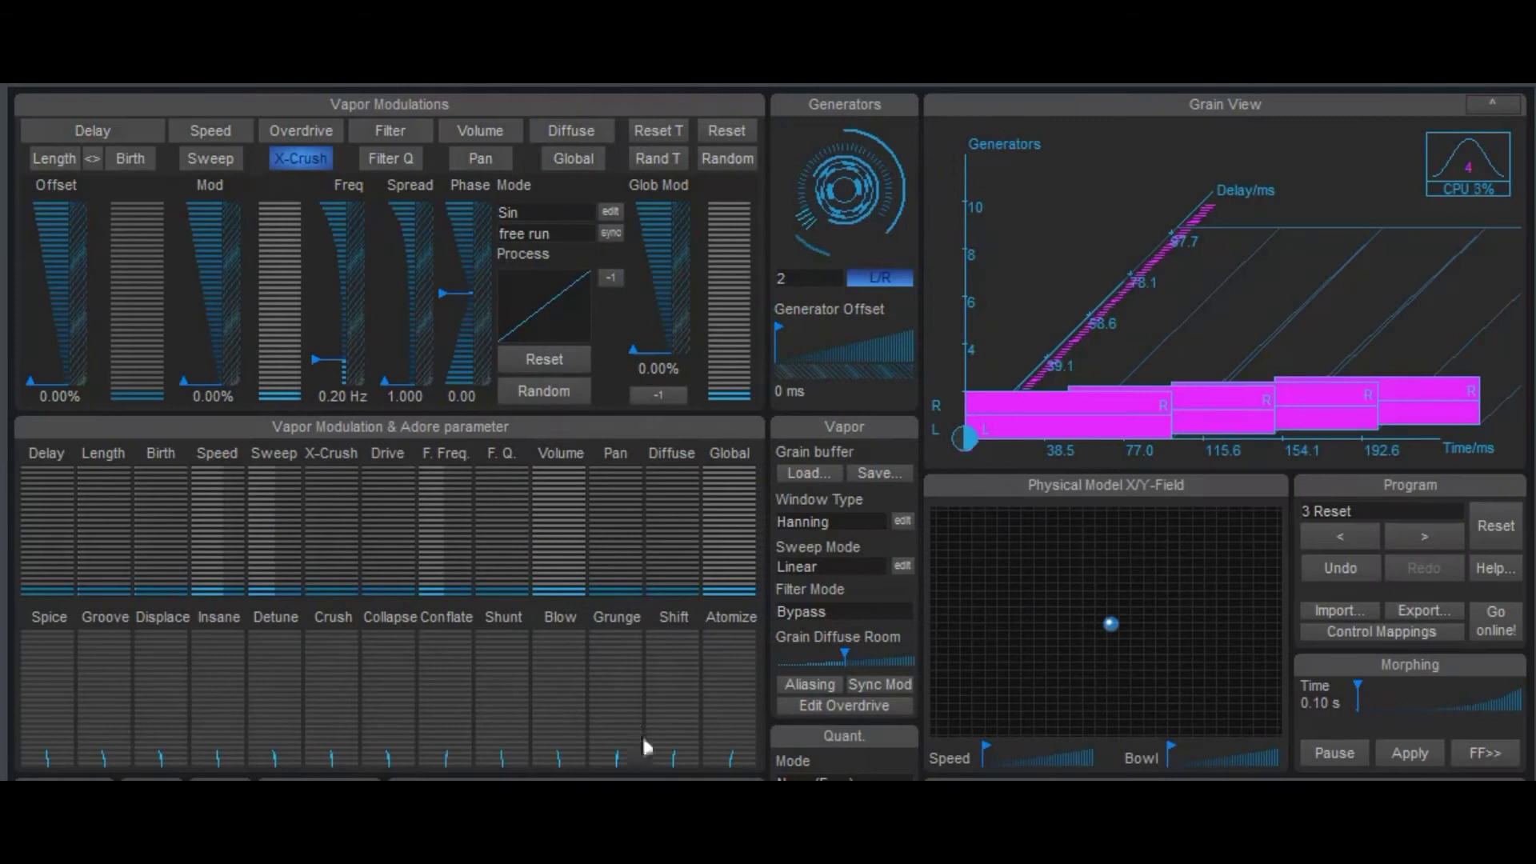
Step: Sweep Grunge and Spice up one after the other, bringing each back down to a slight amount
left_click_drag(619, 750, 617, 571)
left_click_drag(623, 638, 616, 715)
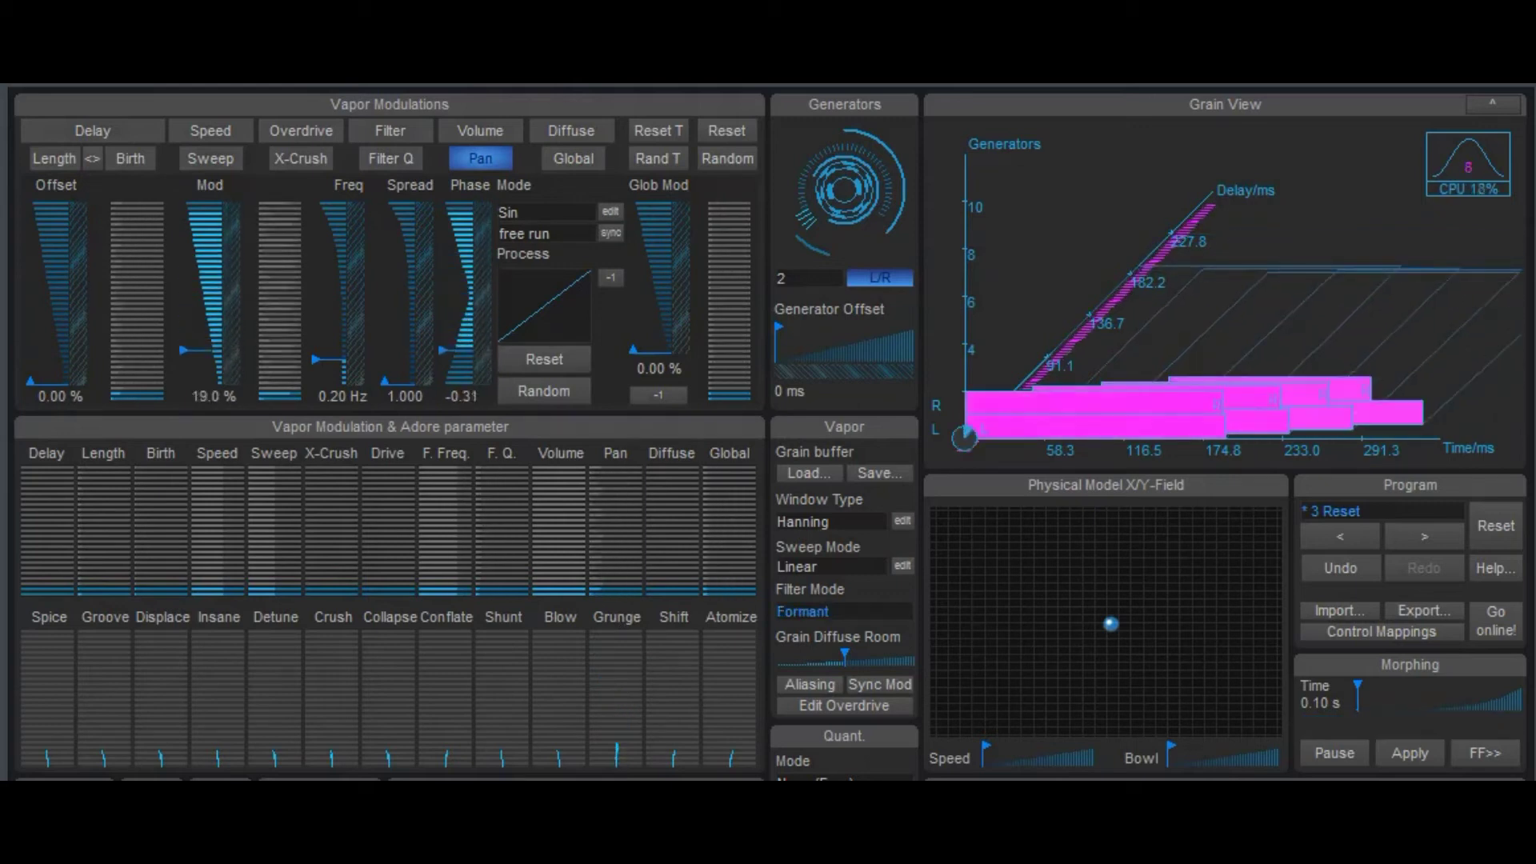
left_click(84, 767)
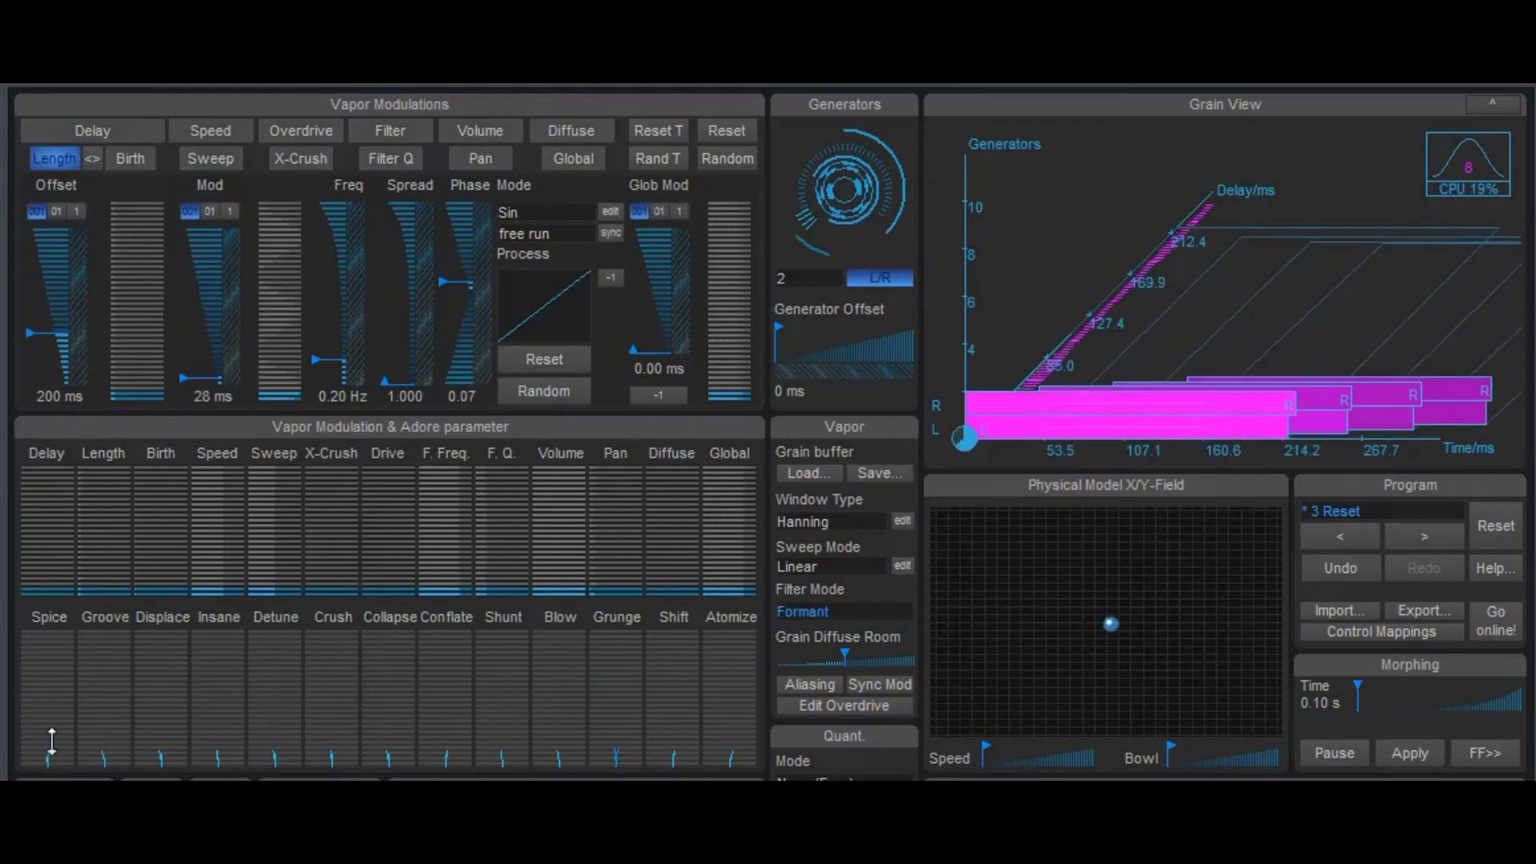
left_click_drag(55, 704, 59, 592)
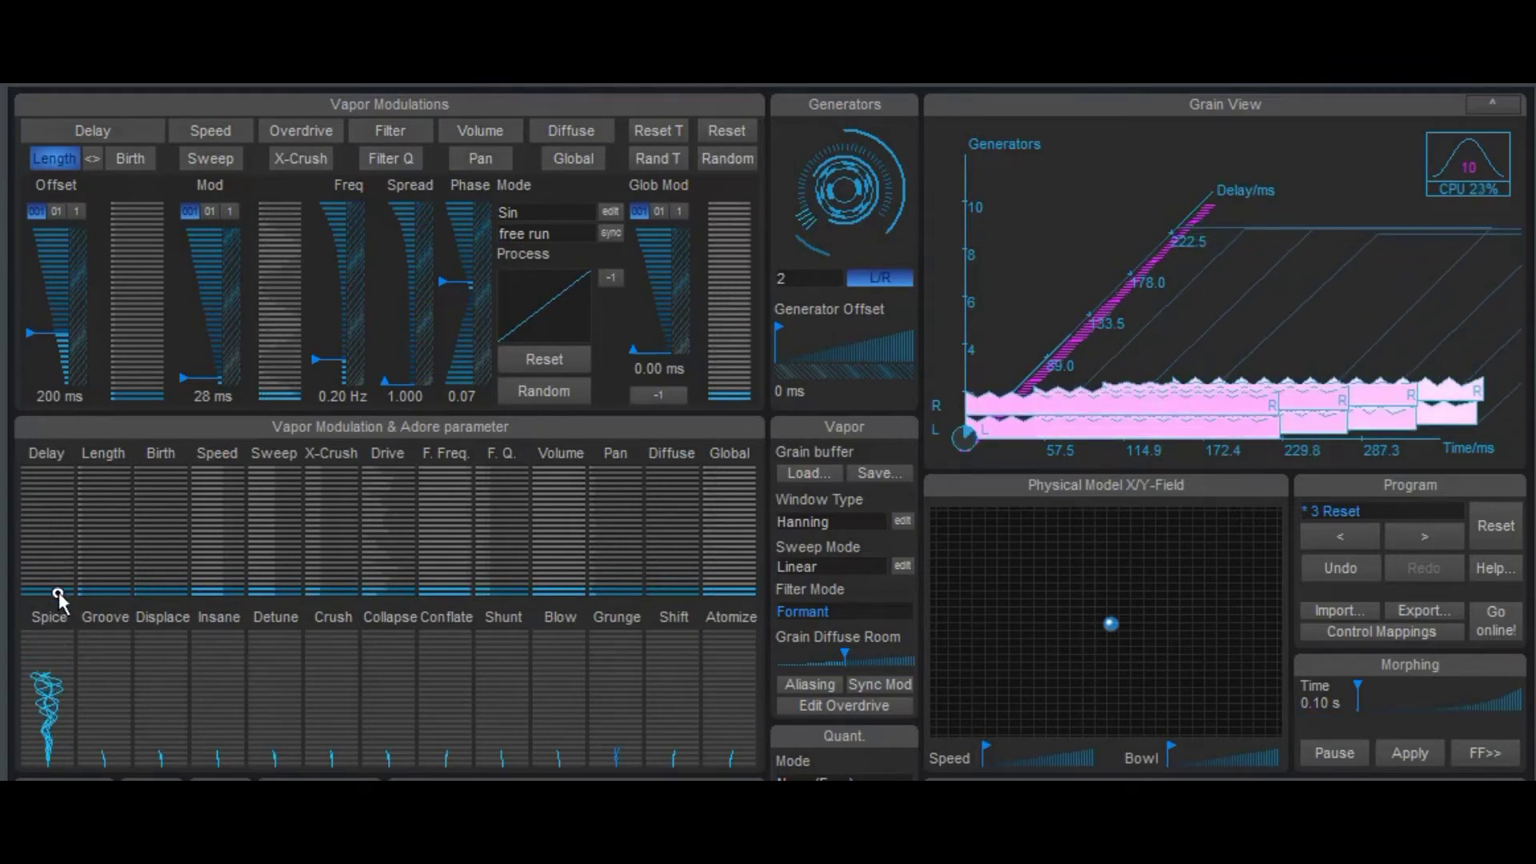
left_click_drag(65, 716, 132, 762)
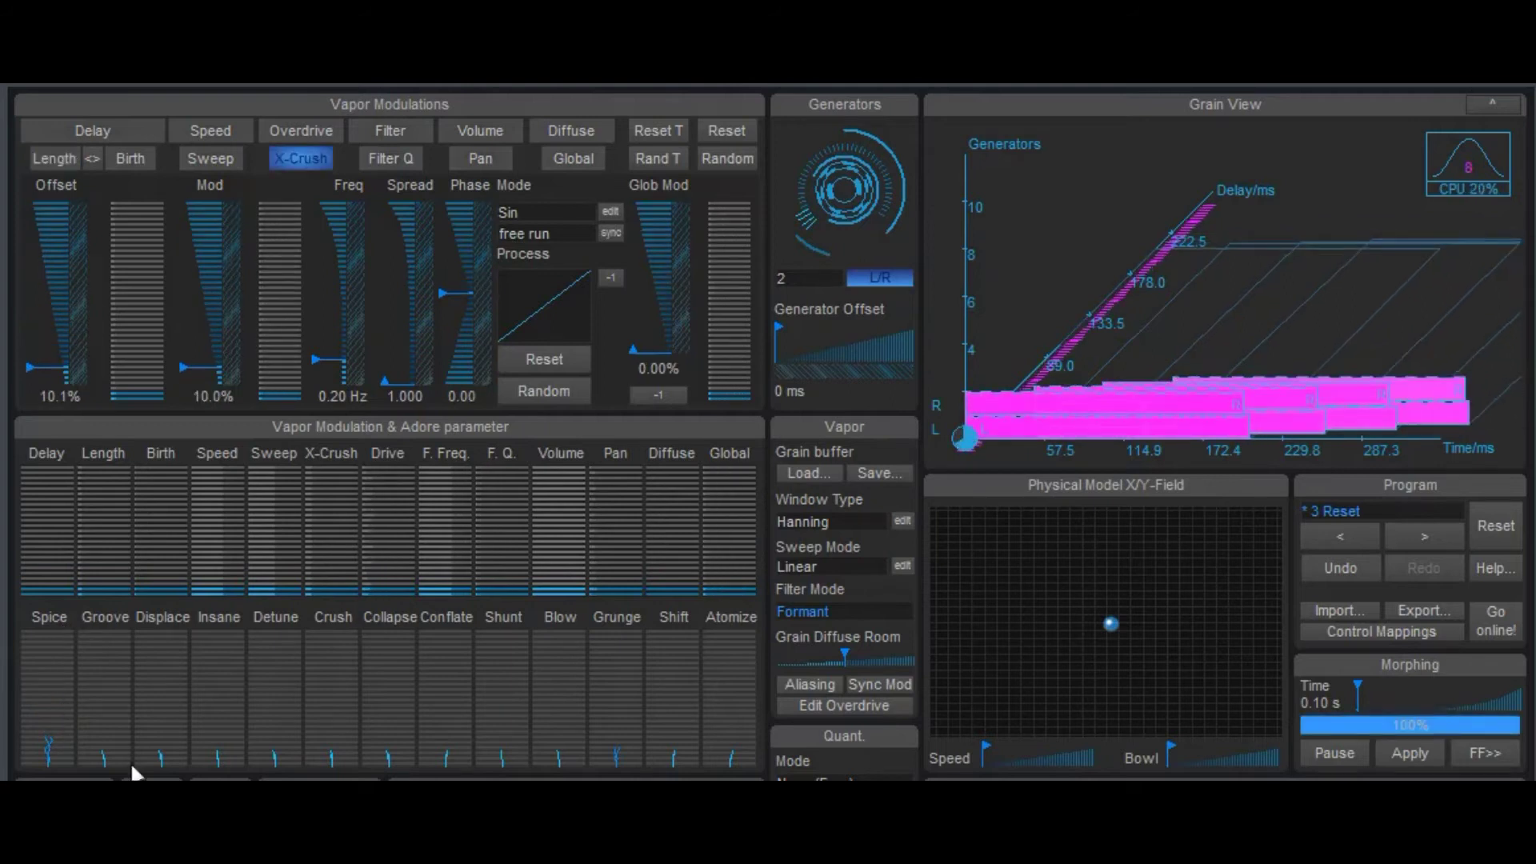
Step: Raise the Detune parameter slightly and increase Crush to a higher amount
left_click_drag(279, 754, 276, 718)
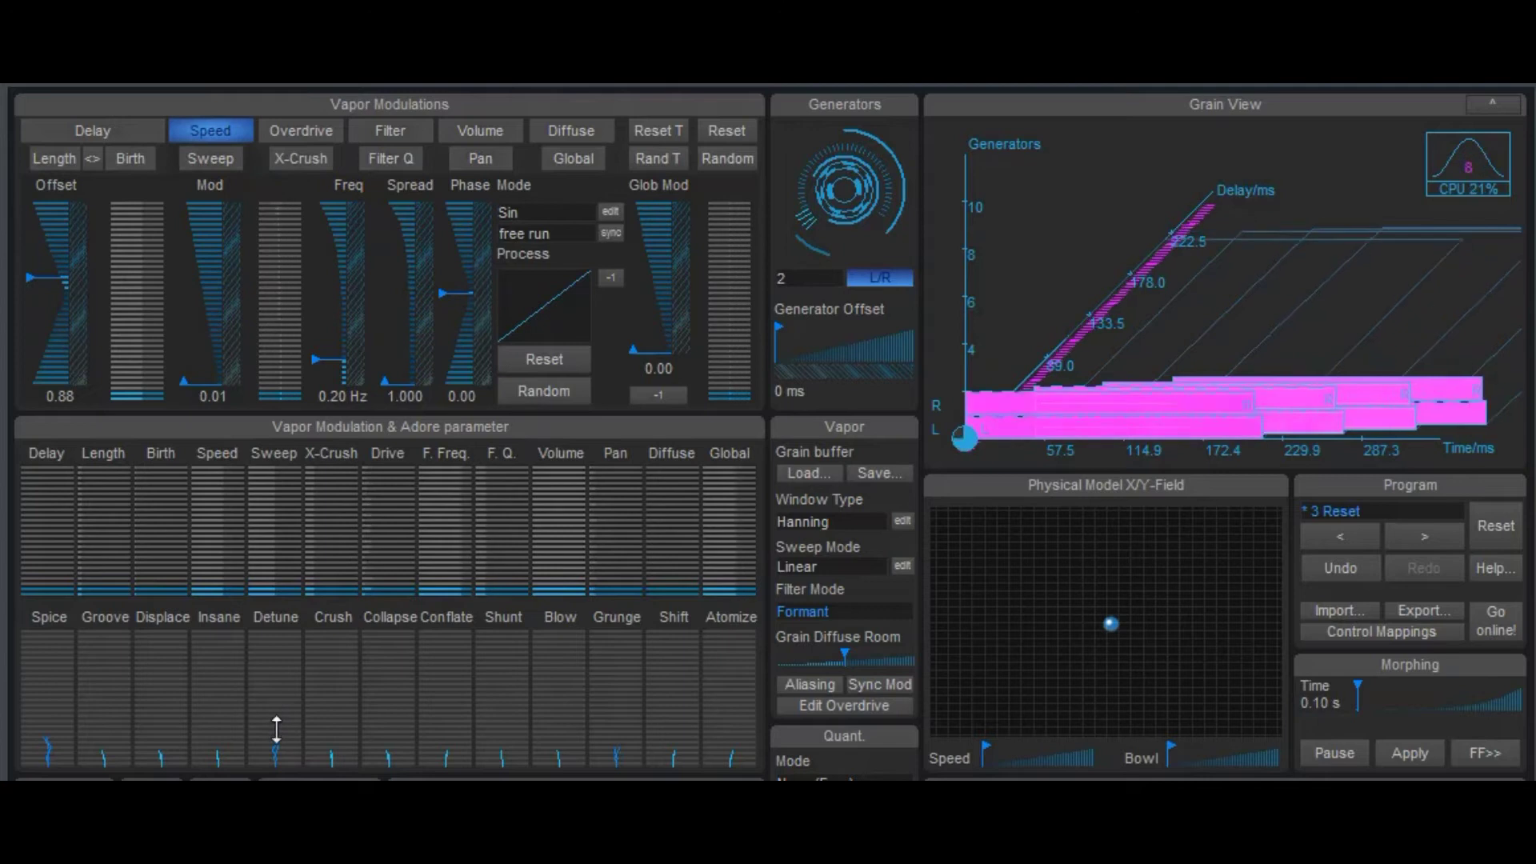
left_click_drag(342, 752, 340, 660)
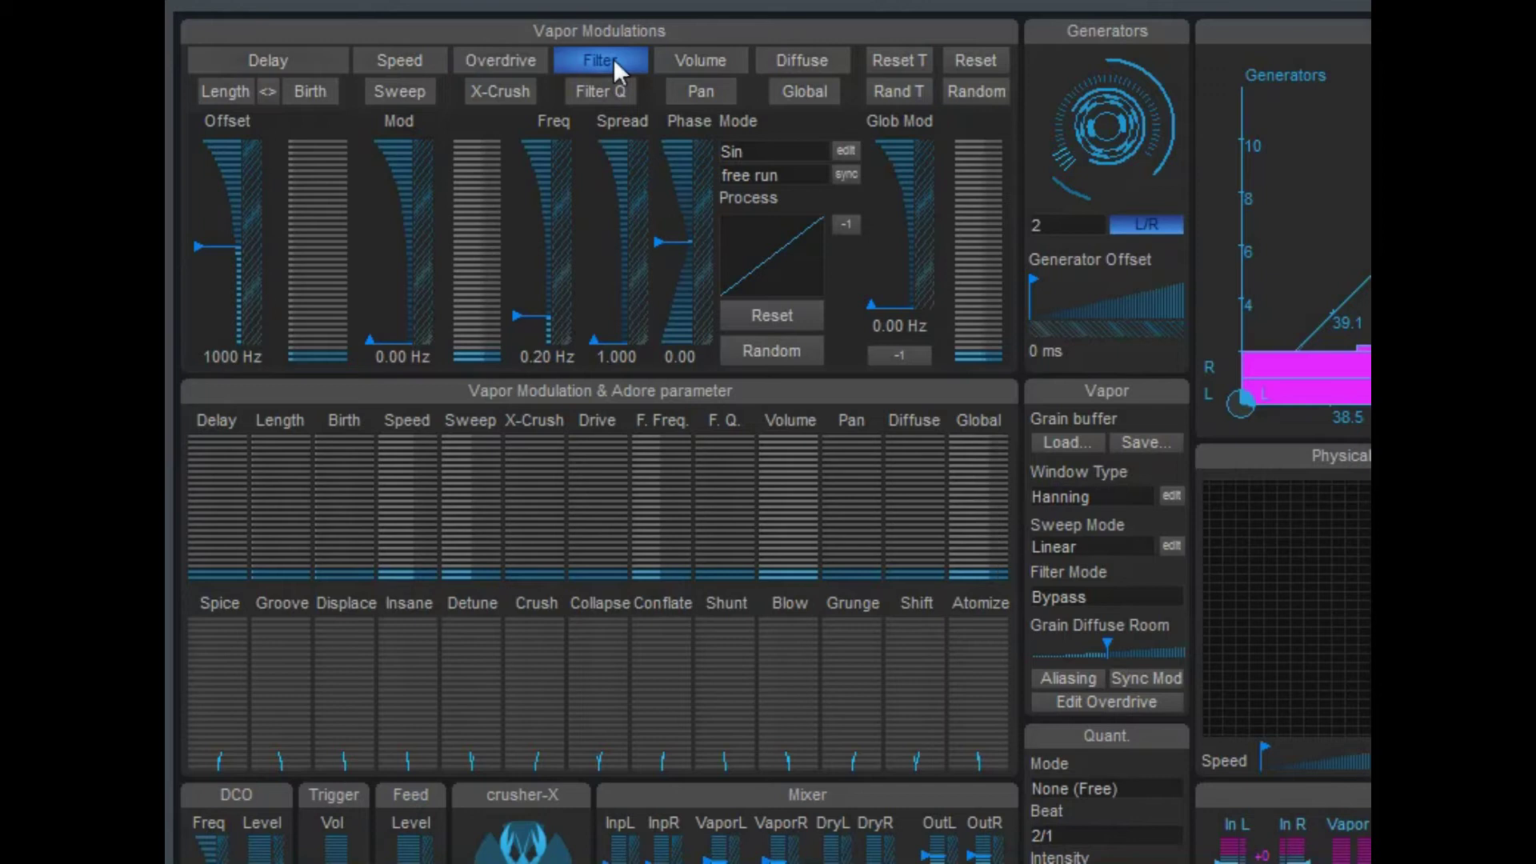
Step: Switch the grain filter mode to Lowpass and back to Formant for comparison
left_click(1113, 596)
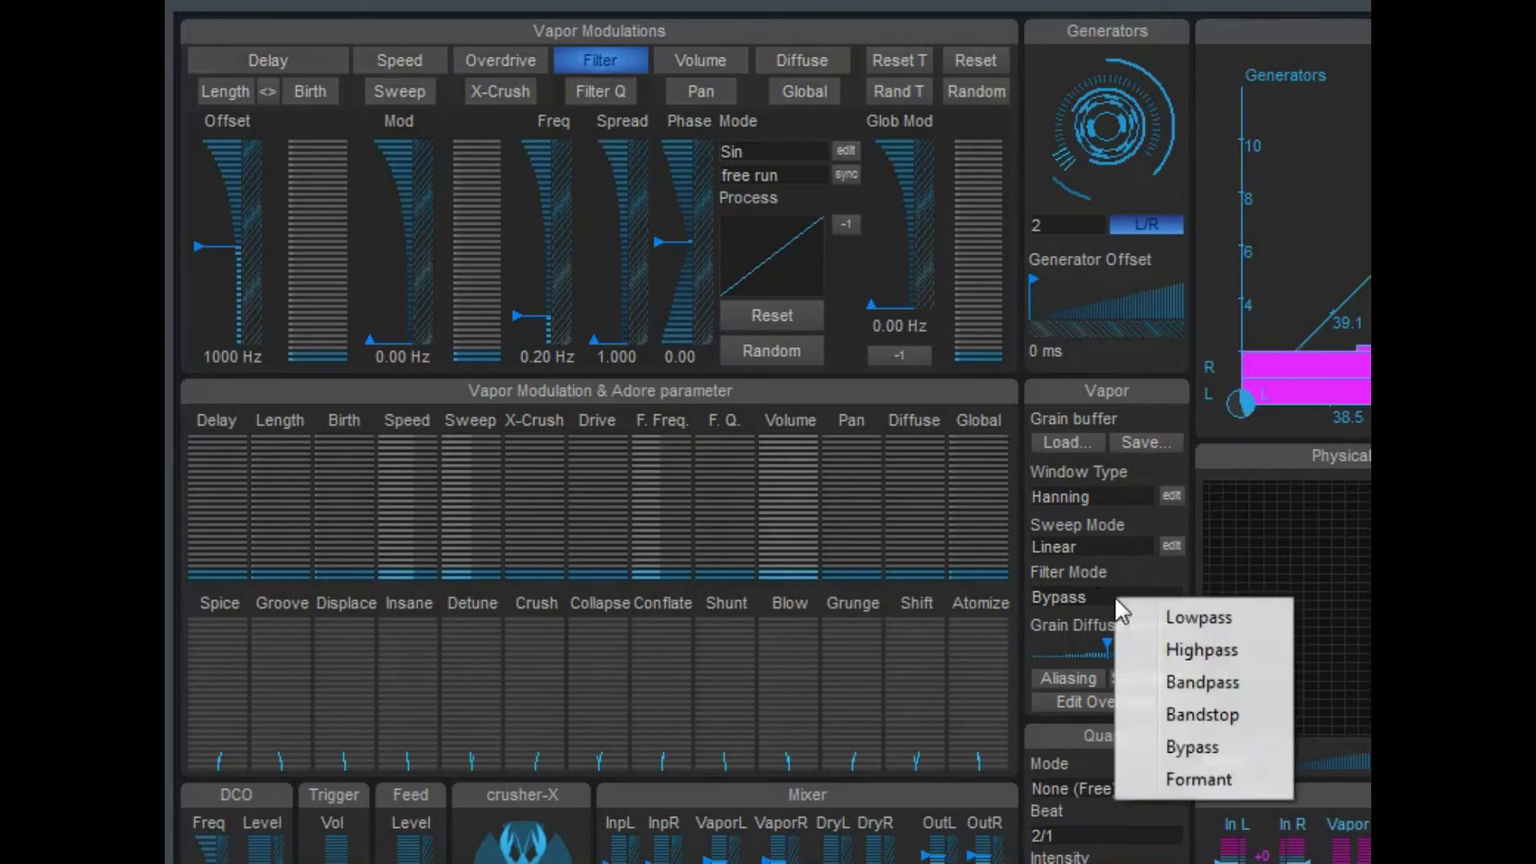
left_click(1198, 779)
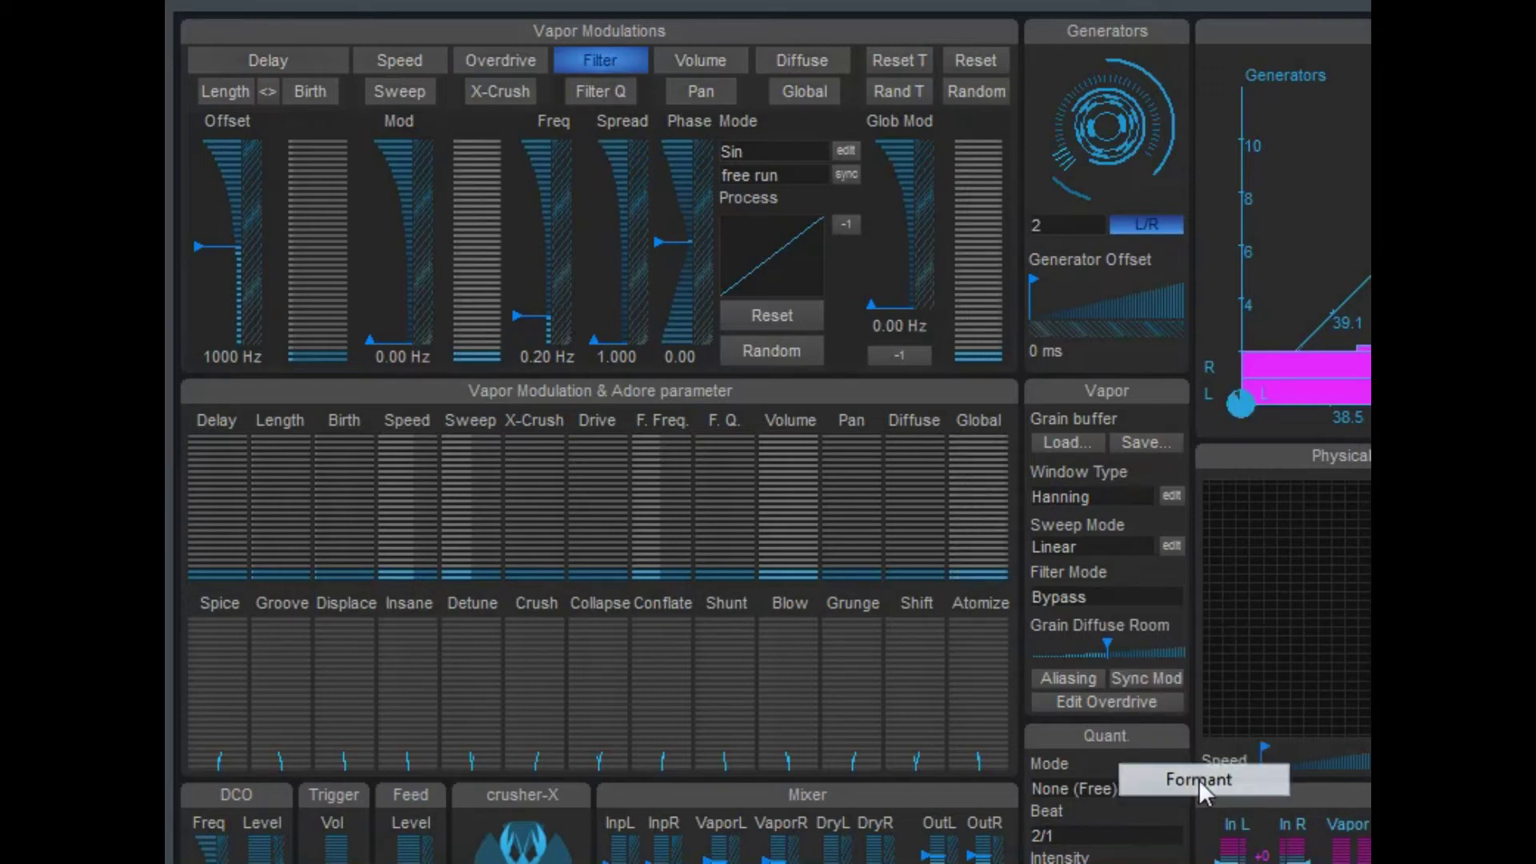
left_click(1150, 603)
left_click(1212, 622)
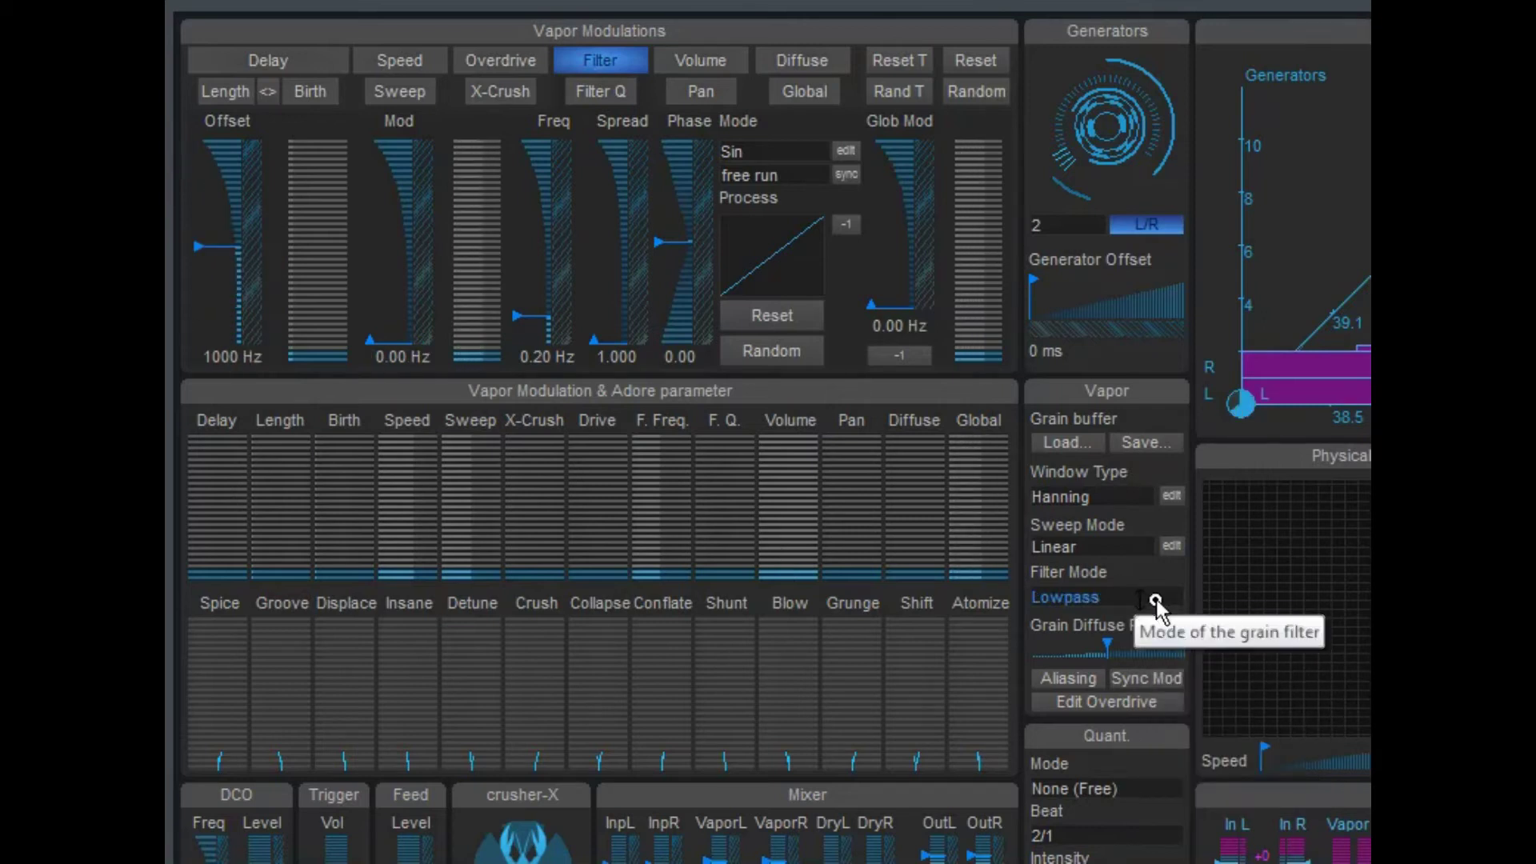
left_click(1155, 598)
left_click(1236, 790)
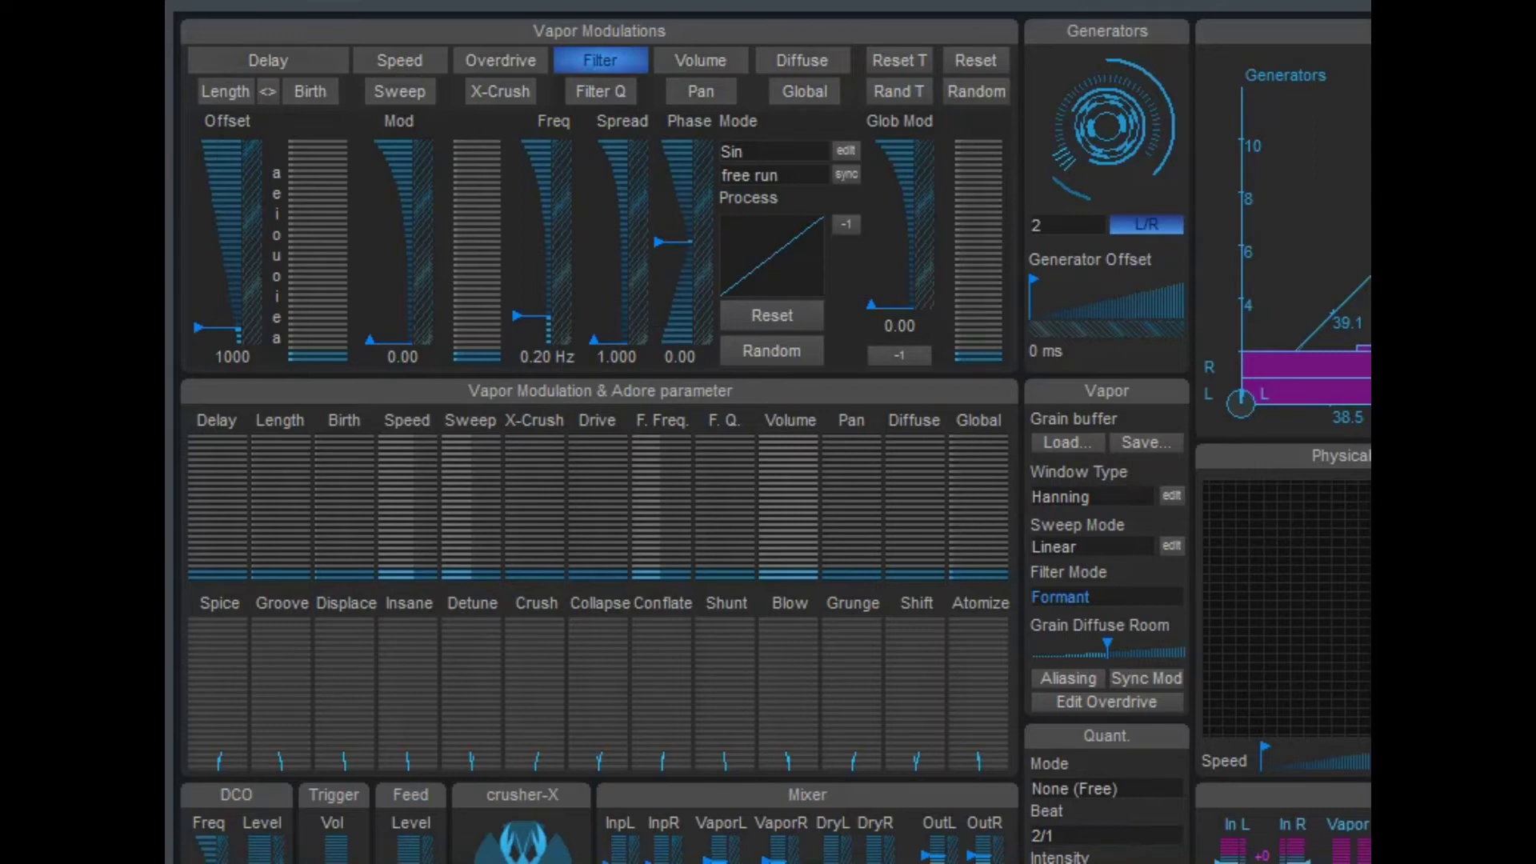
Step: Set the Filter modulation's offset to about 6432 and the Filter Q offset to 100
left_click_drag(199, 327, 200, 240)
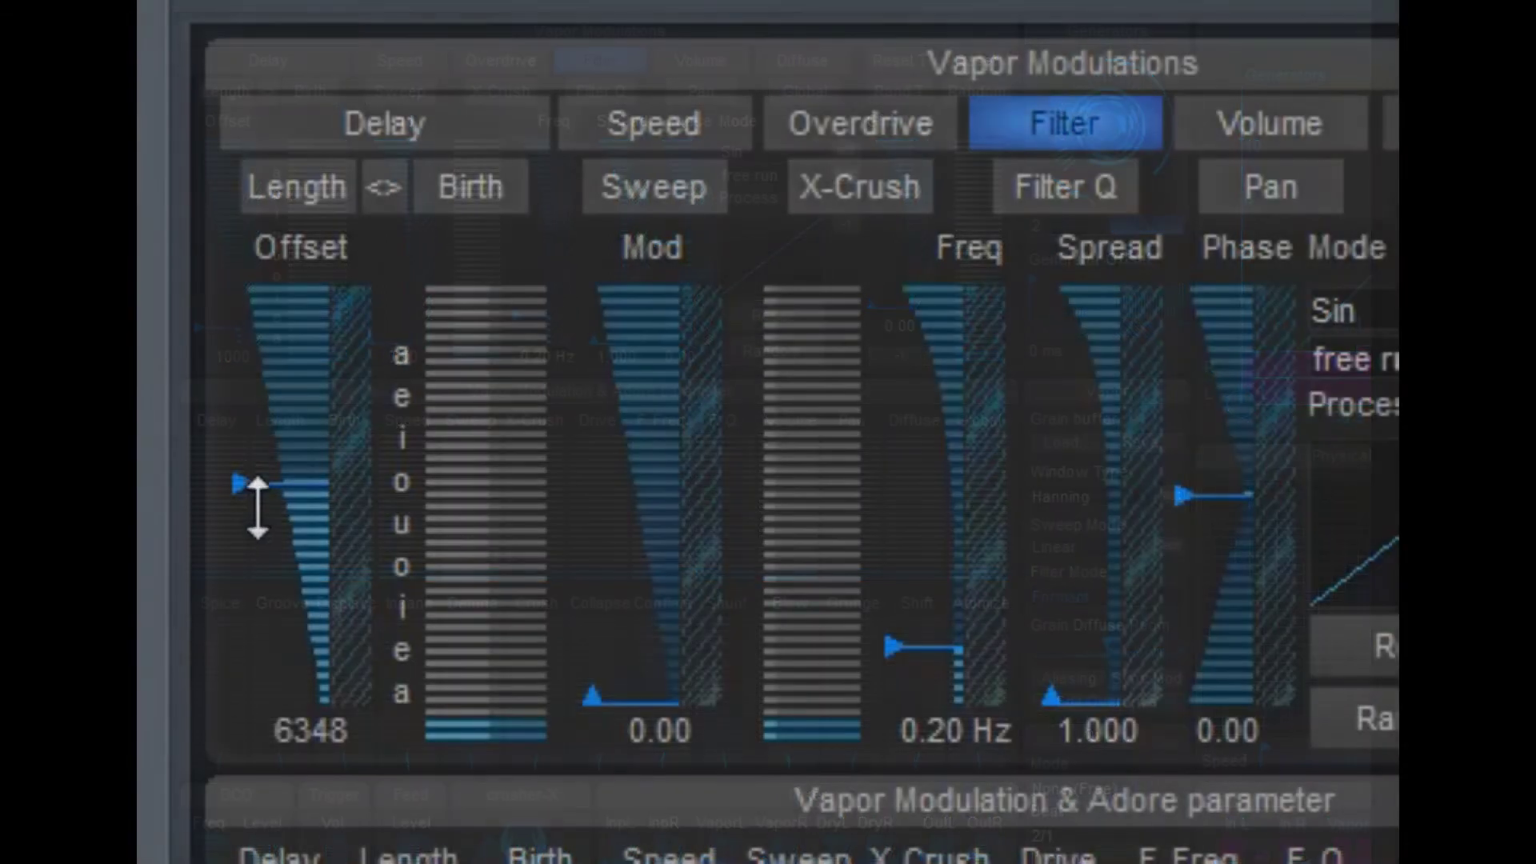
mouse_move(245, 494)
left_mouse_down()
mouse_move(240, 240)
mouse_move(233, 472)
left_mouse_up()
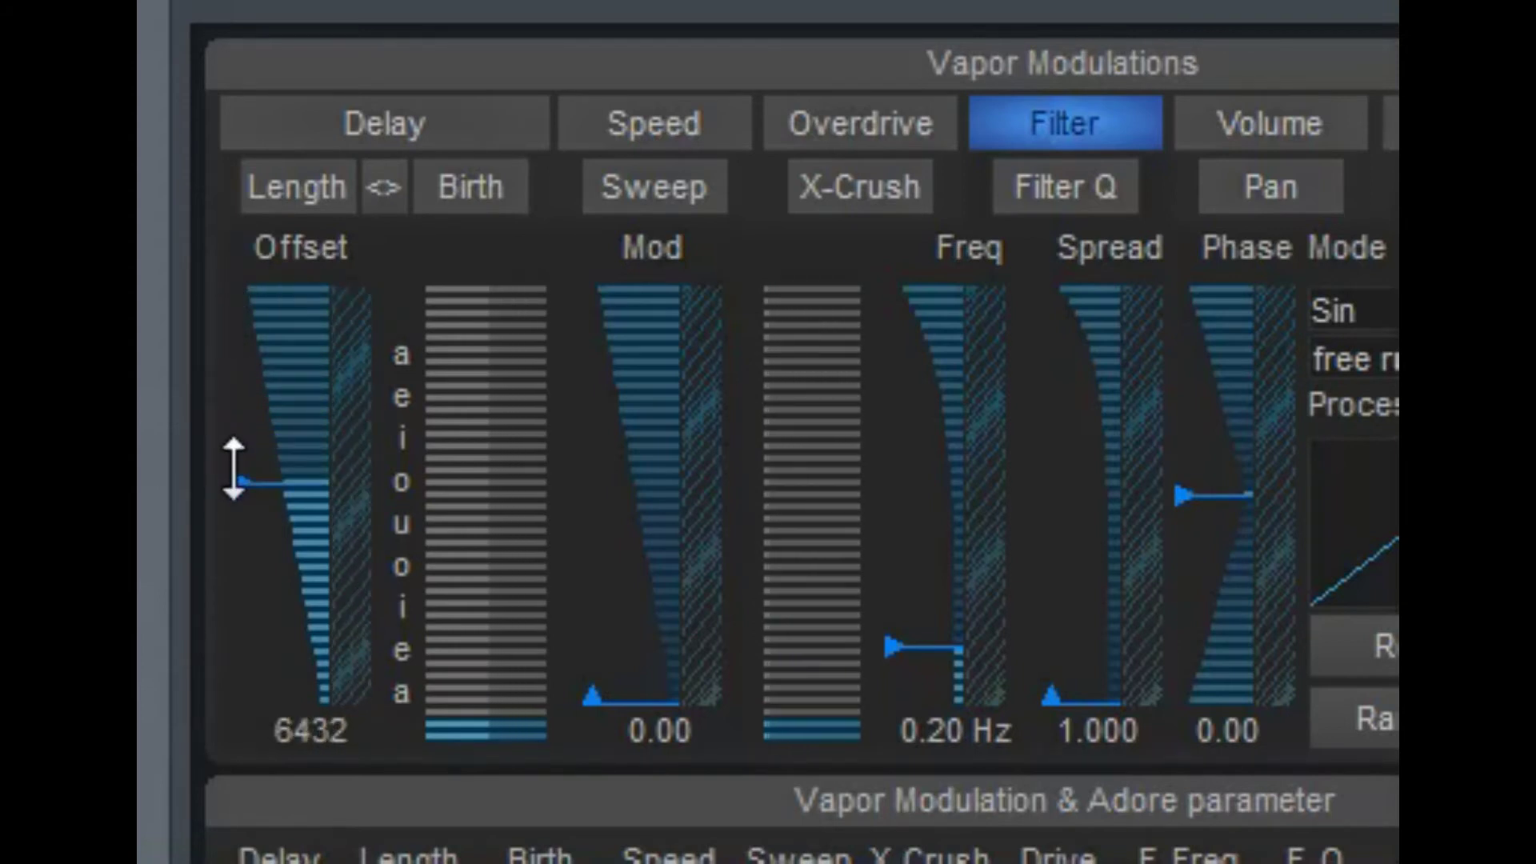
left_click(1086, 196)
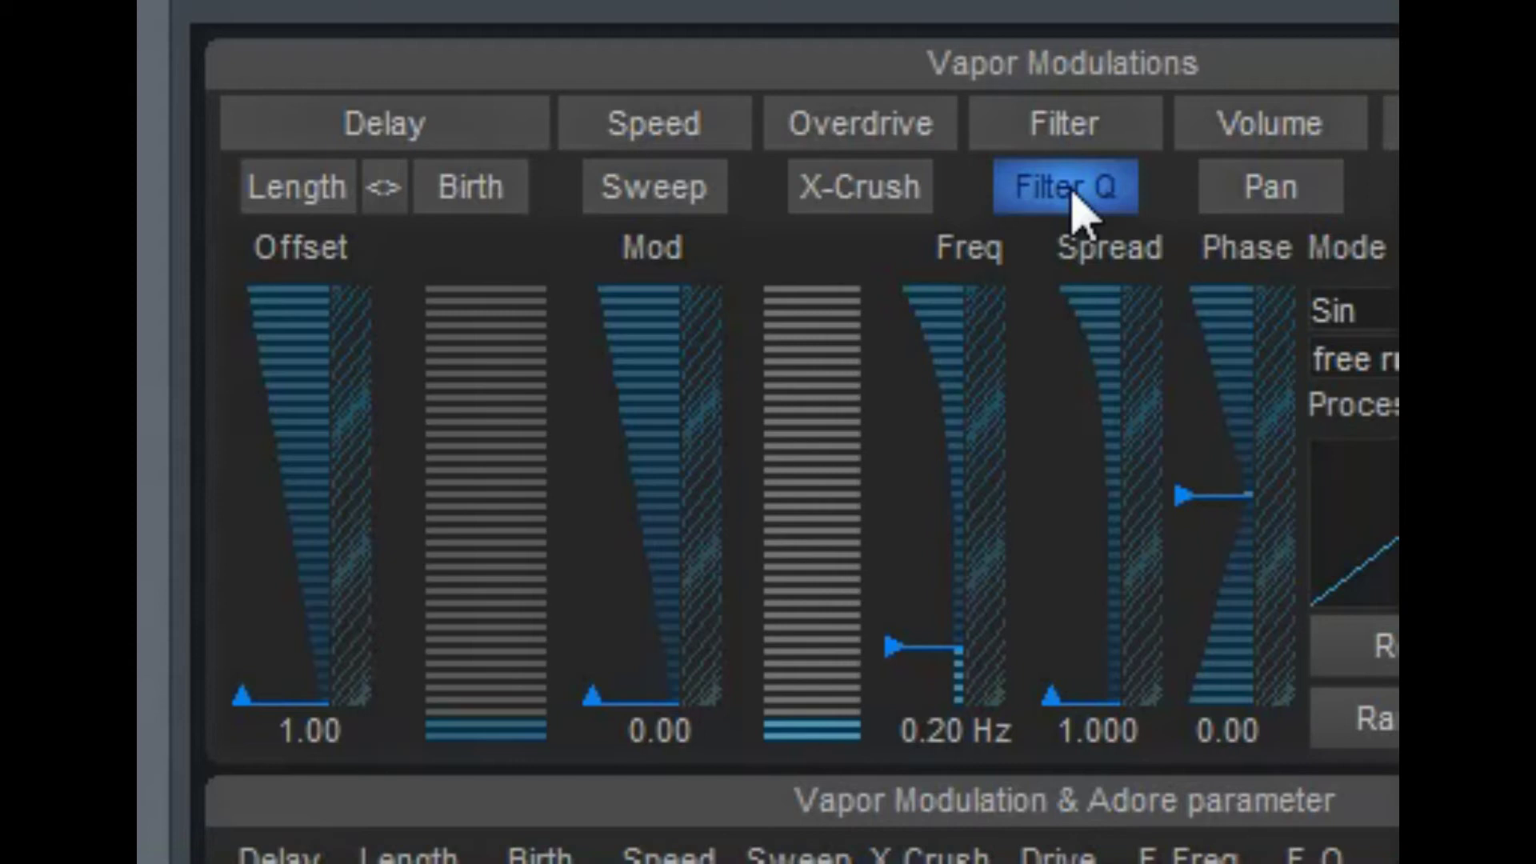
left_click_drag(247, 703, 226, 8)
left_click_drag(240, 338, 240, 294)
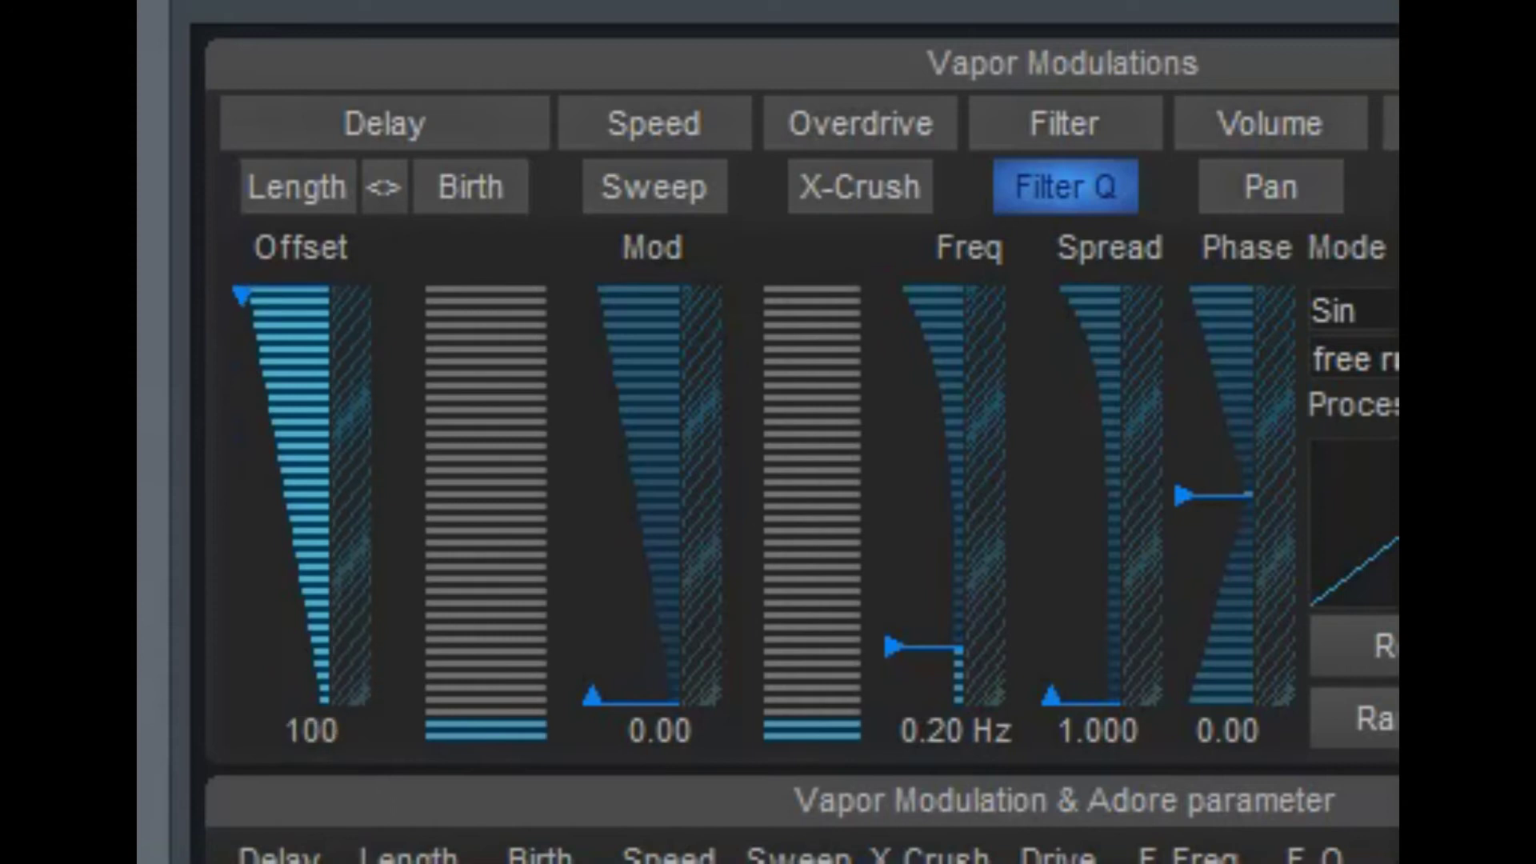
Step: Lower the Filter offset to about 5305 and set the Filter Q offset to 50
left_click(1070, 114)
mouse_move(245, 492)
left_mouse_down()
mouse_move(250, 220)
mouse_move(239, 532)
left_mouse_up()
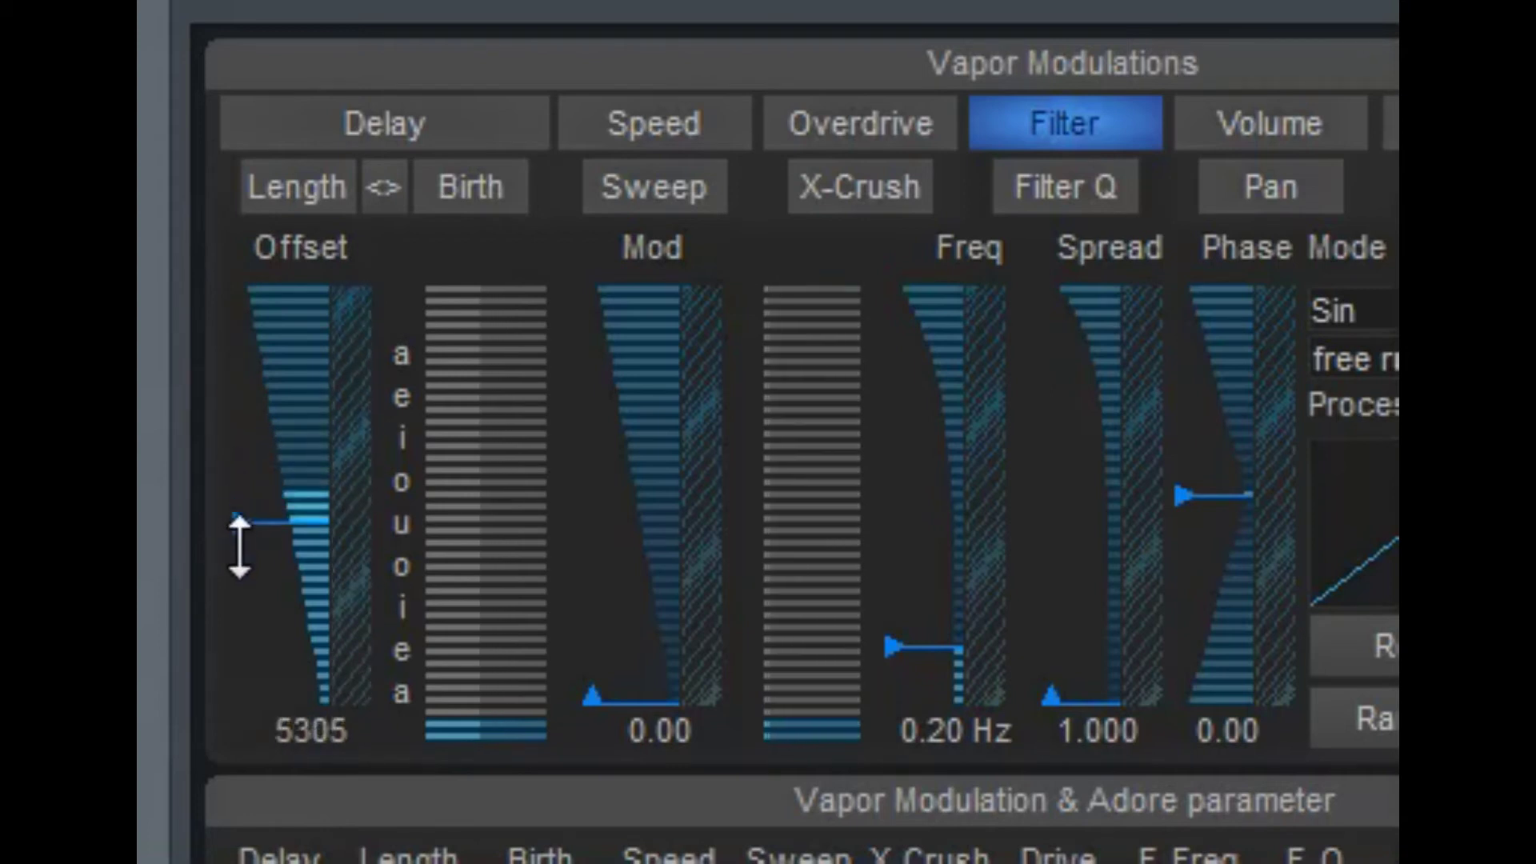
left_click(1093, 206)
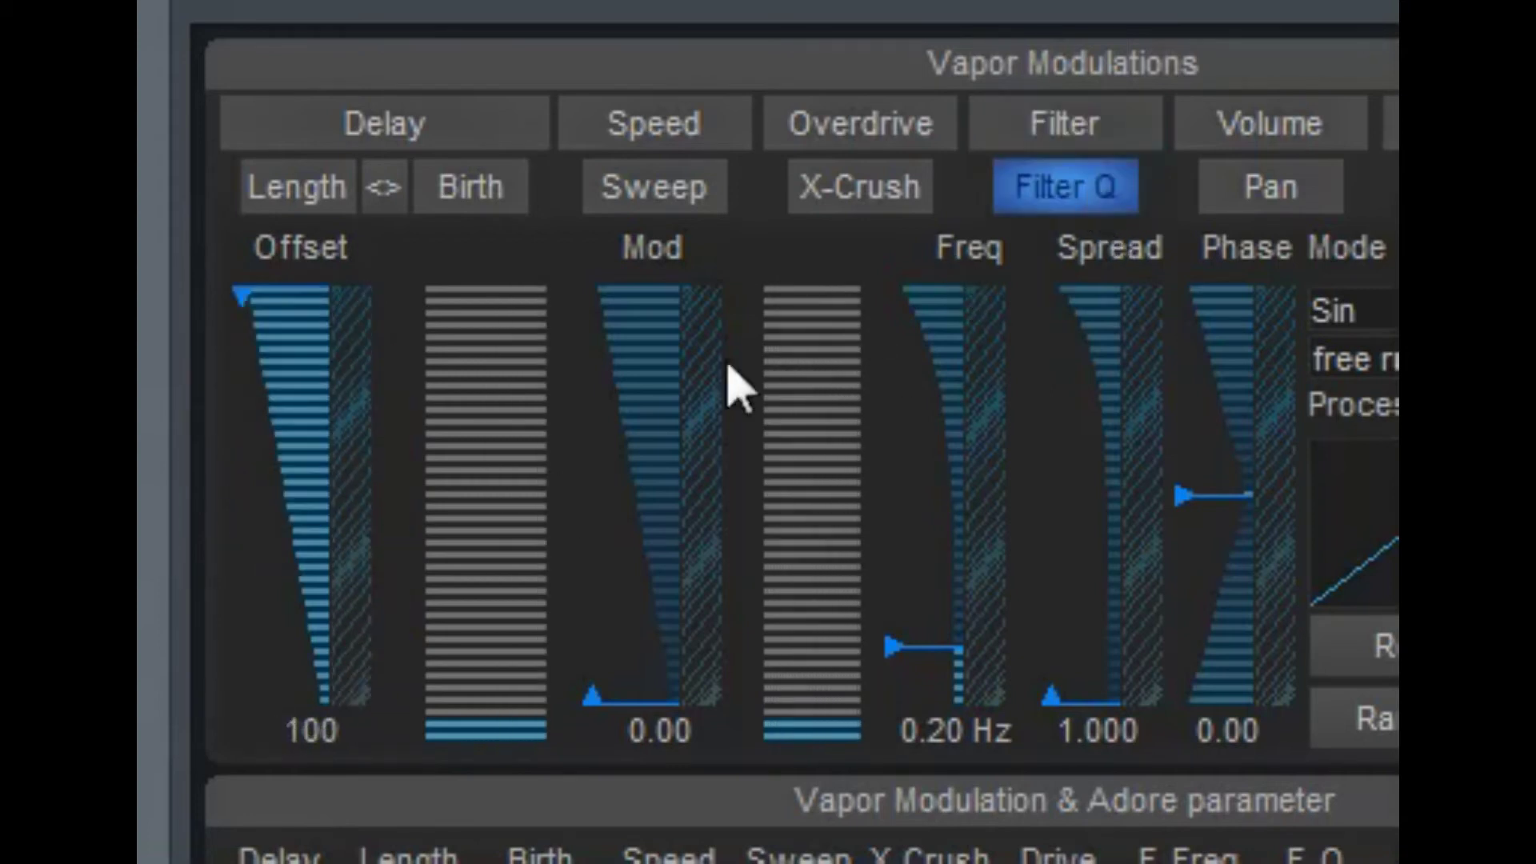
left_click_drag(251, 309, 240, 696)
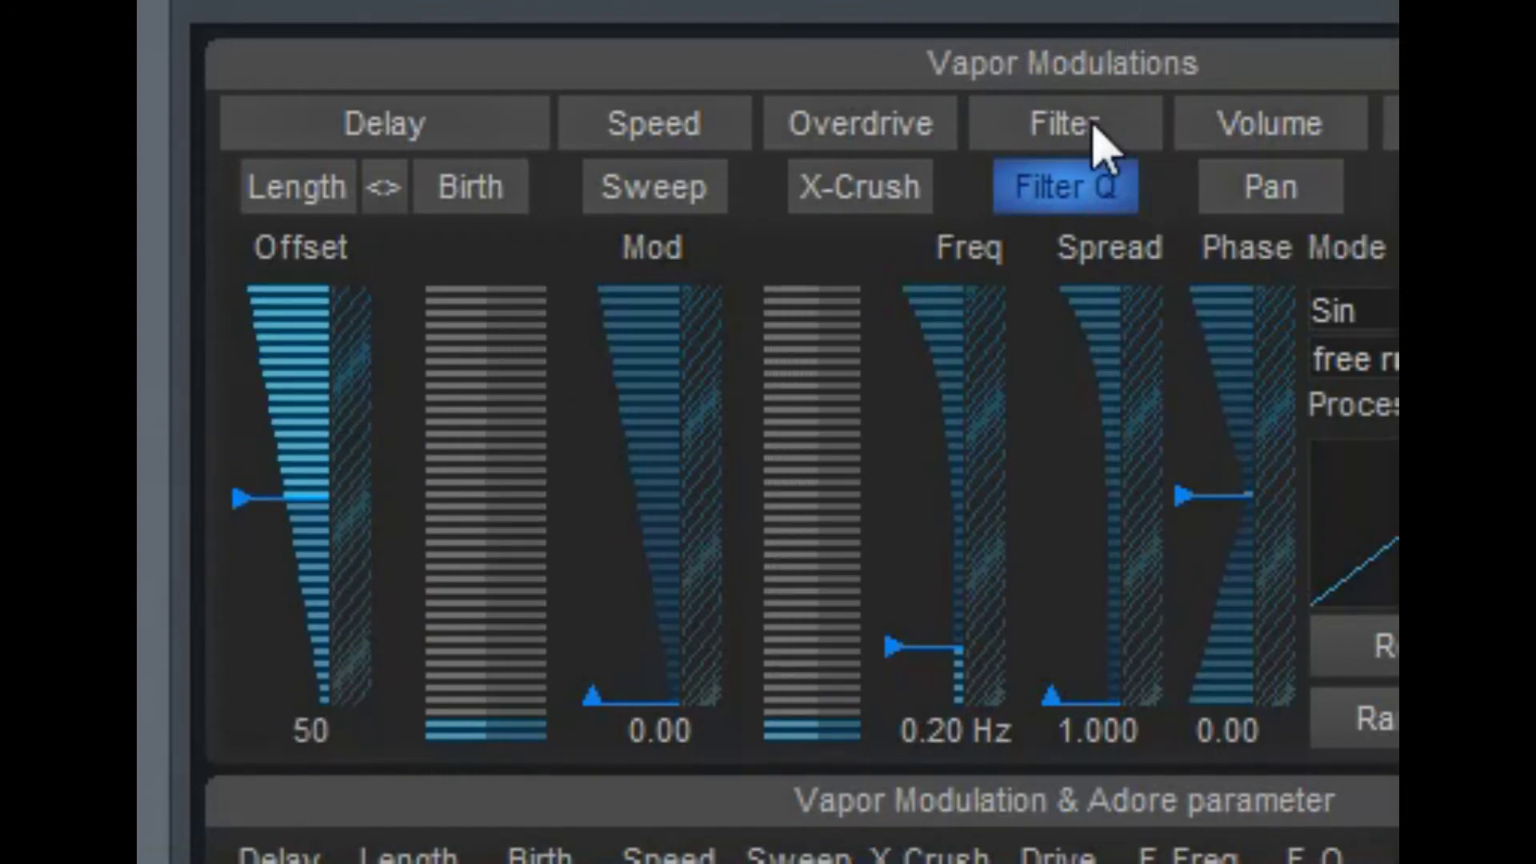
Step: Lower the Filter Q offset to about 18.2 and sweep the Filter offset up and back down to about 5737
left_click(1104, 142)
left_click_drag(248, 525, 257, 205)
left_click(1096, 191)
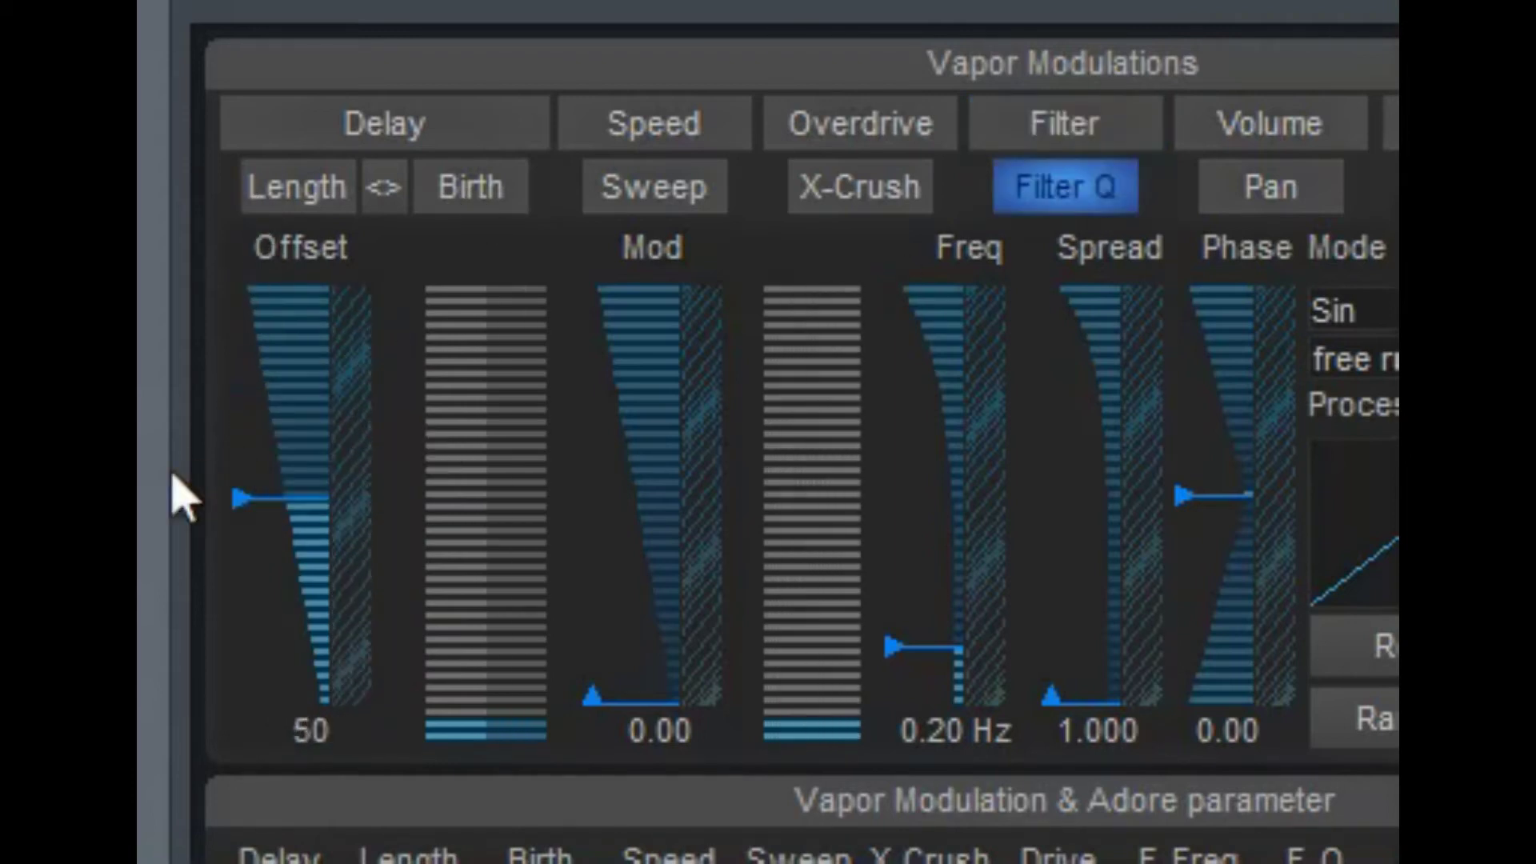
left_click_drag(233, 490, 221, 806)
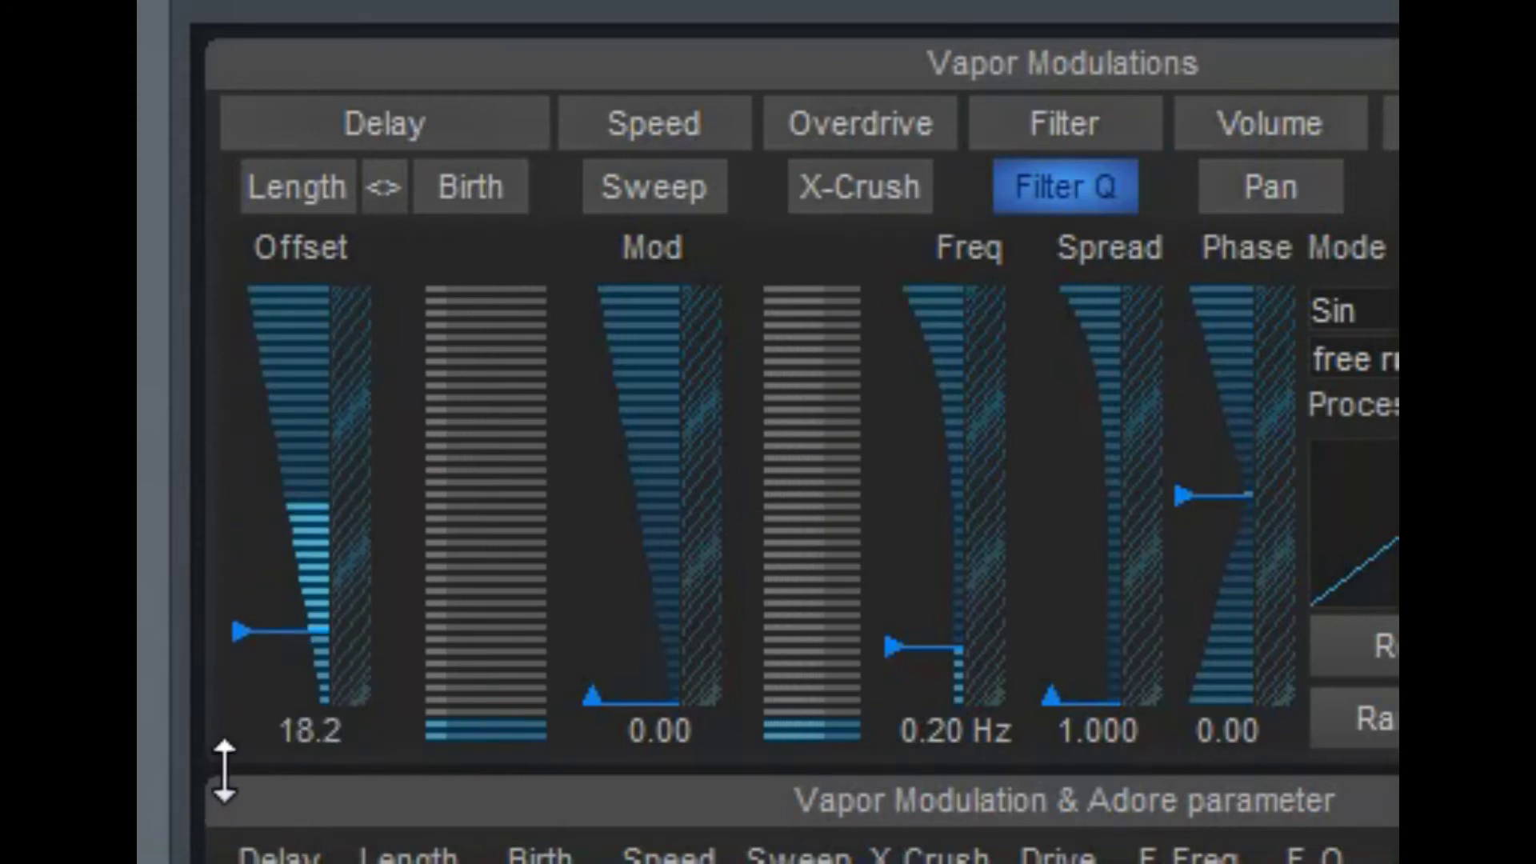
left_click(1062, 132)
left_click_drag(247, 377, 225, 637)
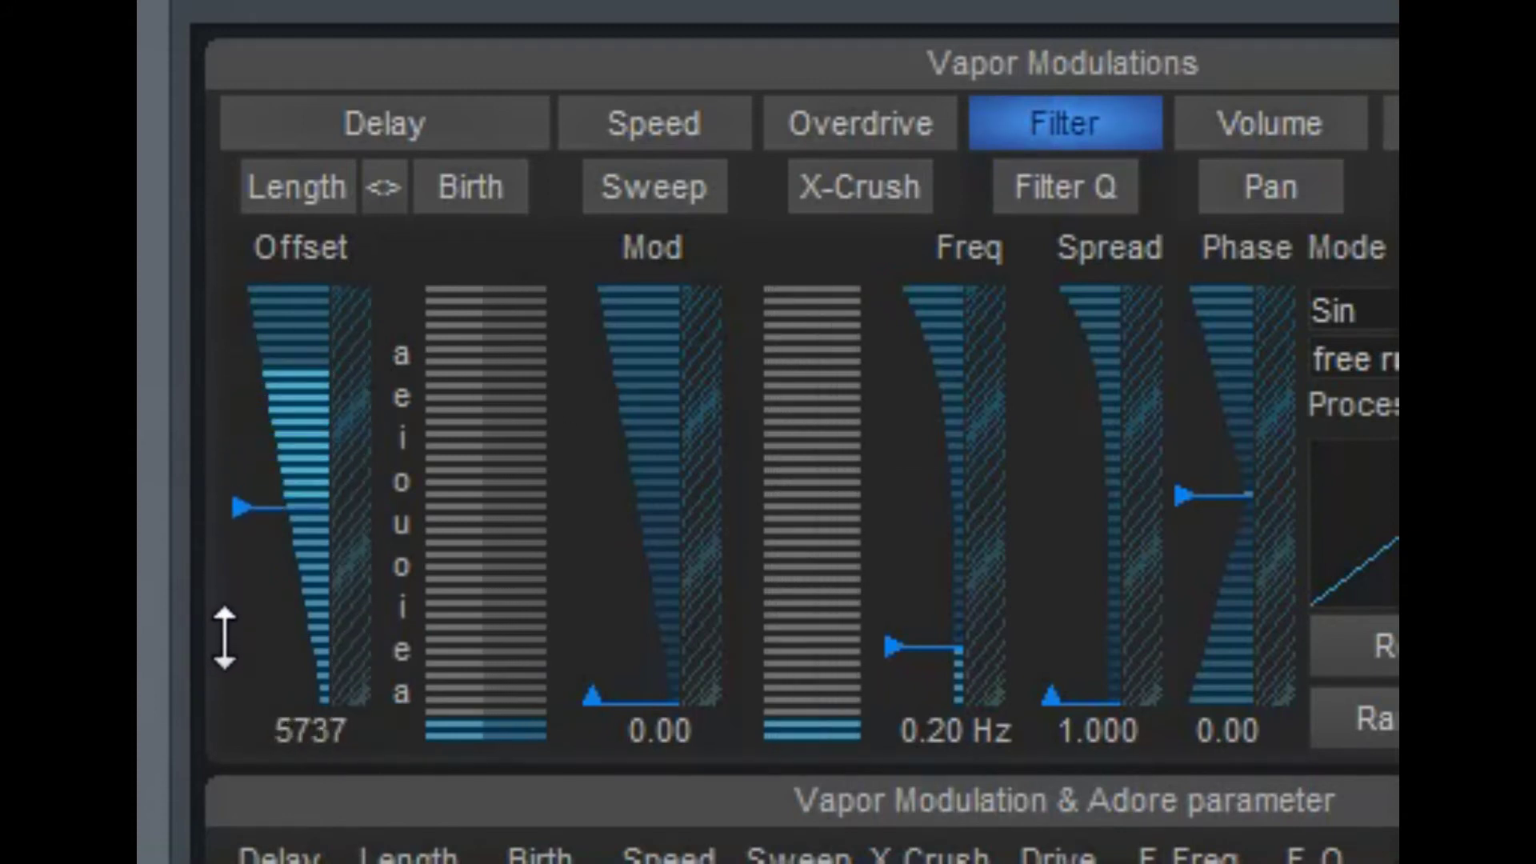
Step: Reduce the Filter Q offset to 1.00 and raise the Filter offset to about 9996
left_click(1064, 193)
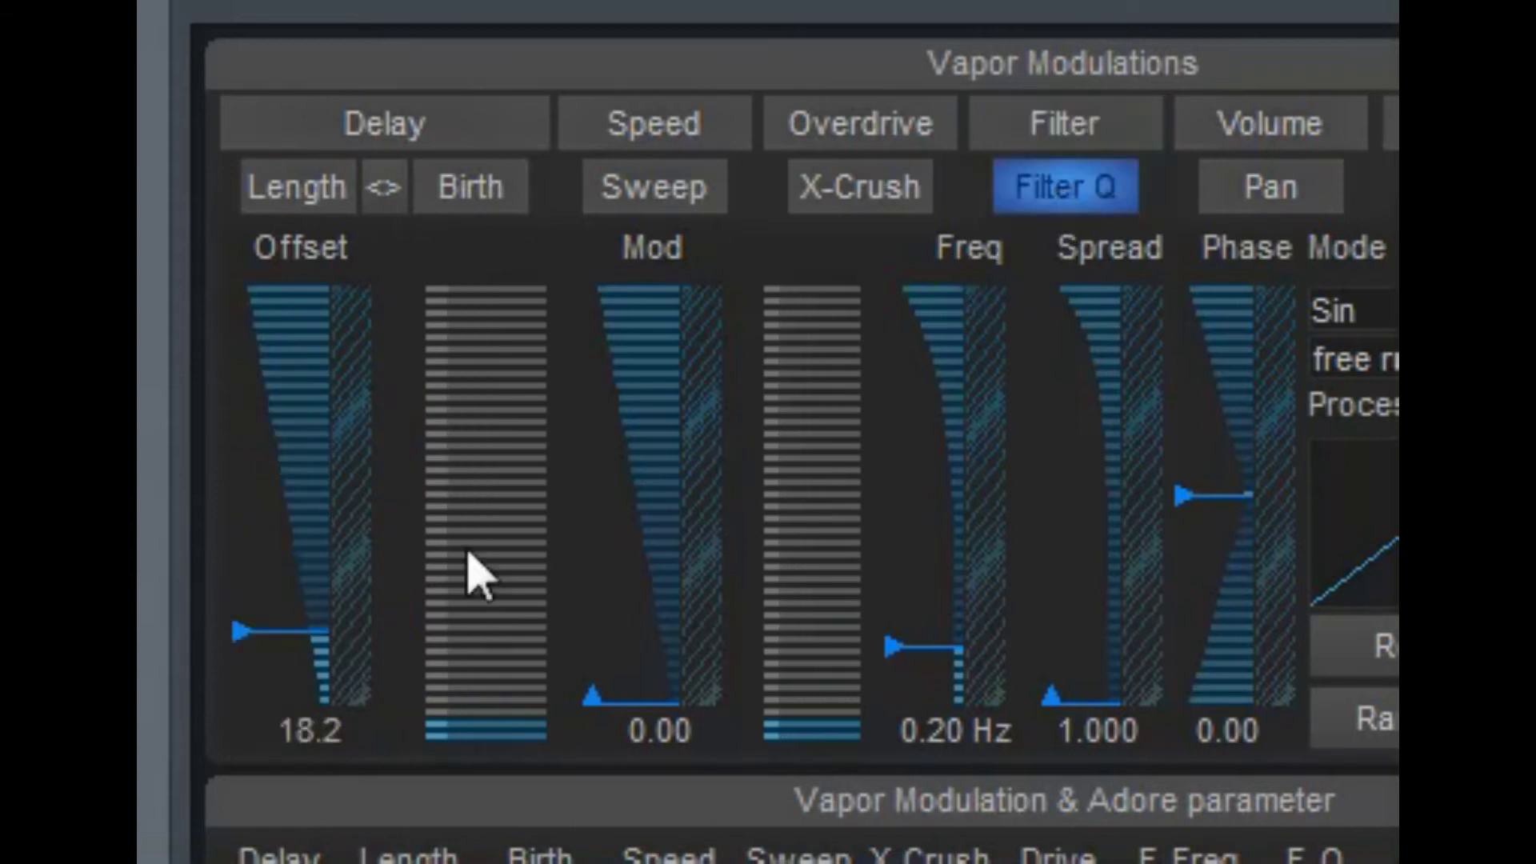
left_click_drag(234, 623, 213, 823)
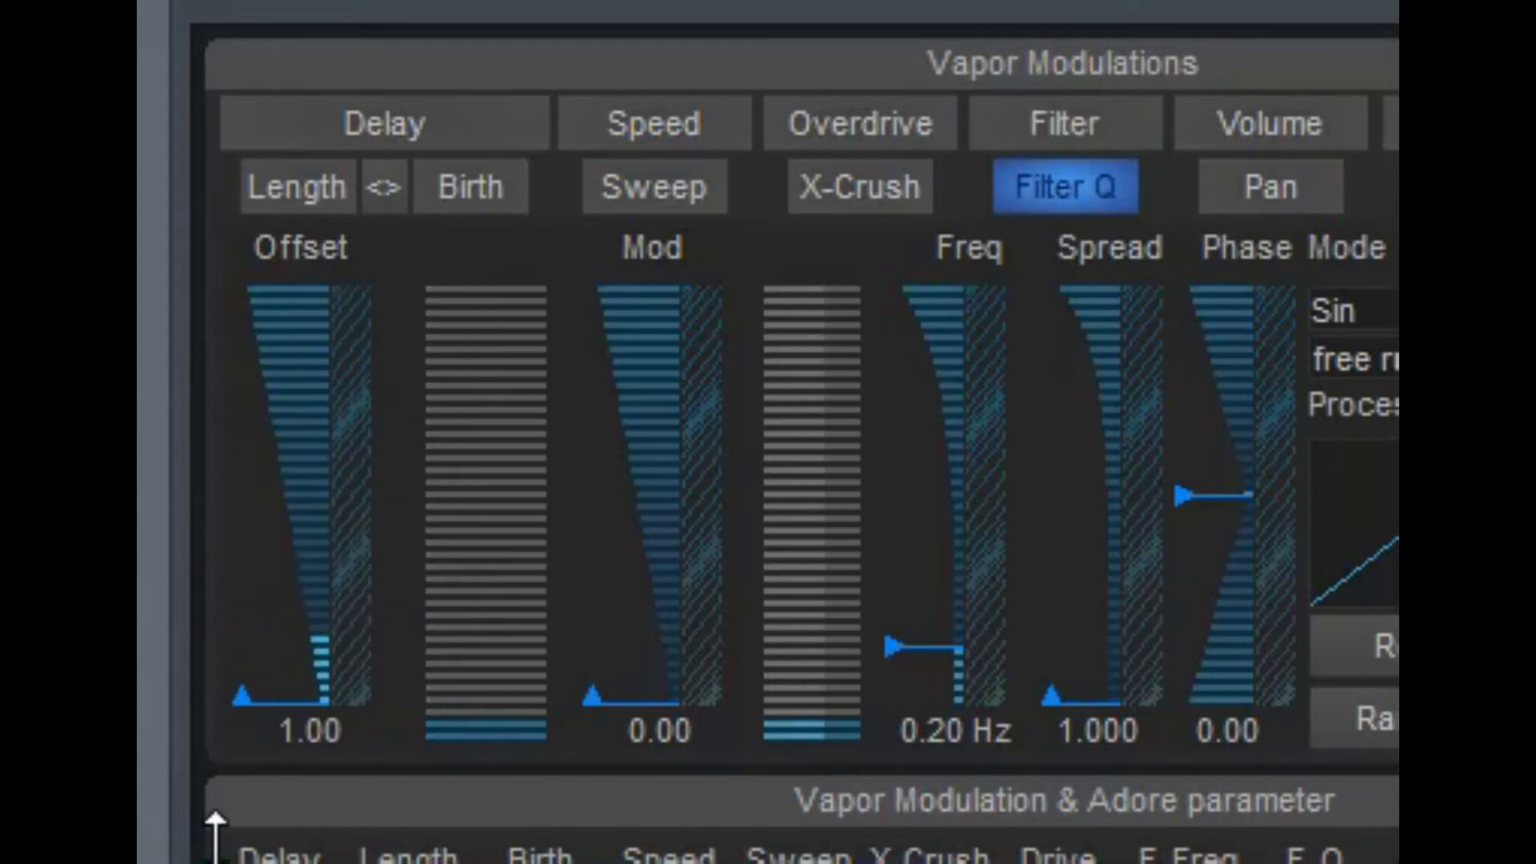
left_click(1102, 126)
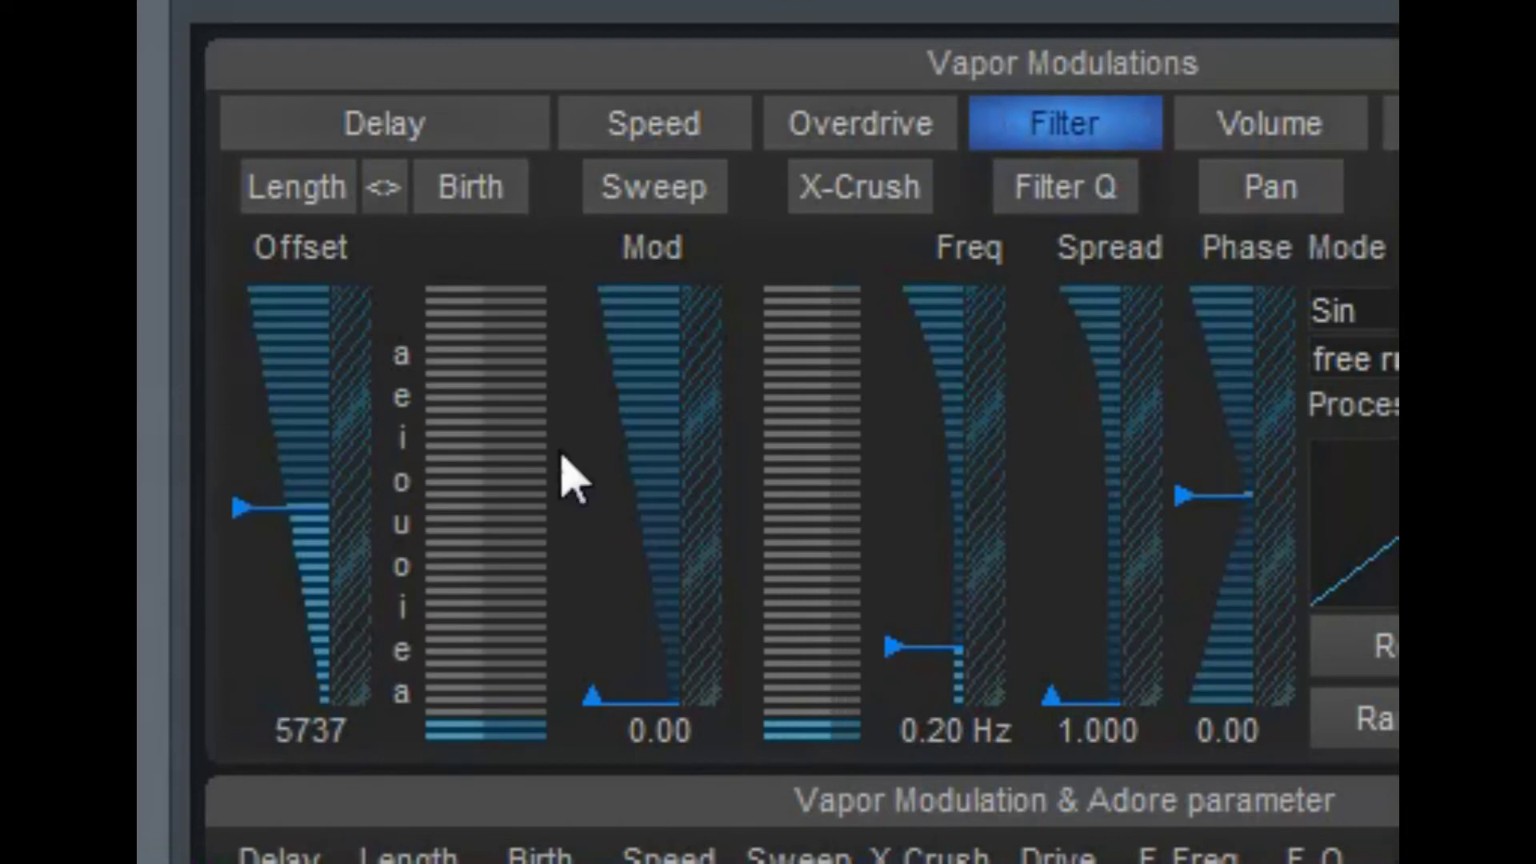
left_click_drag(250, 520, 244, 228)
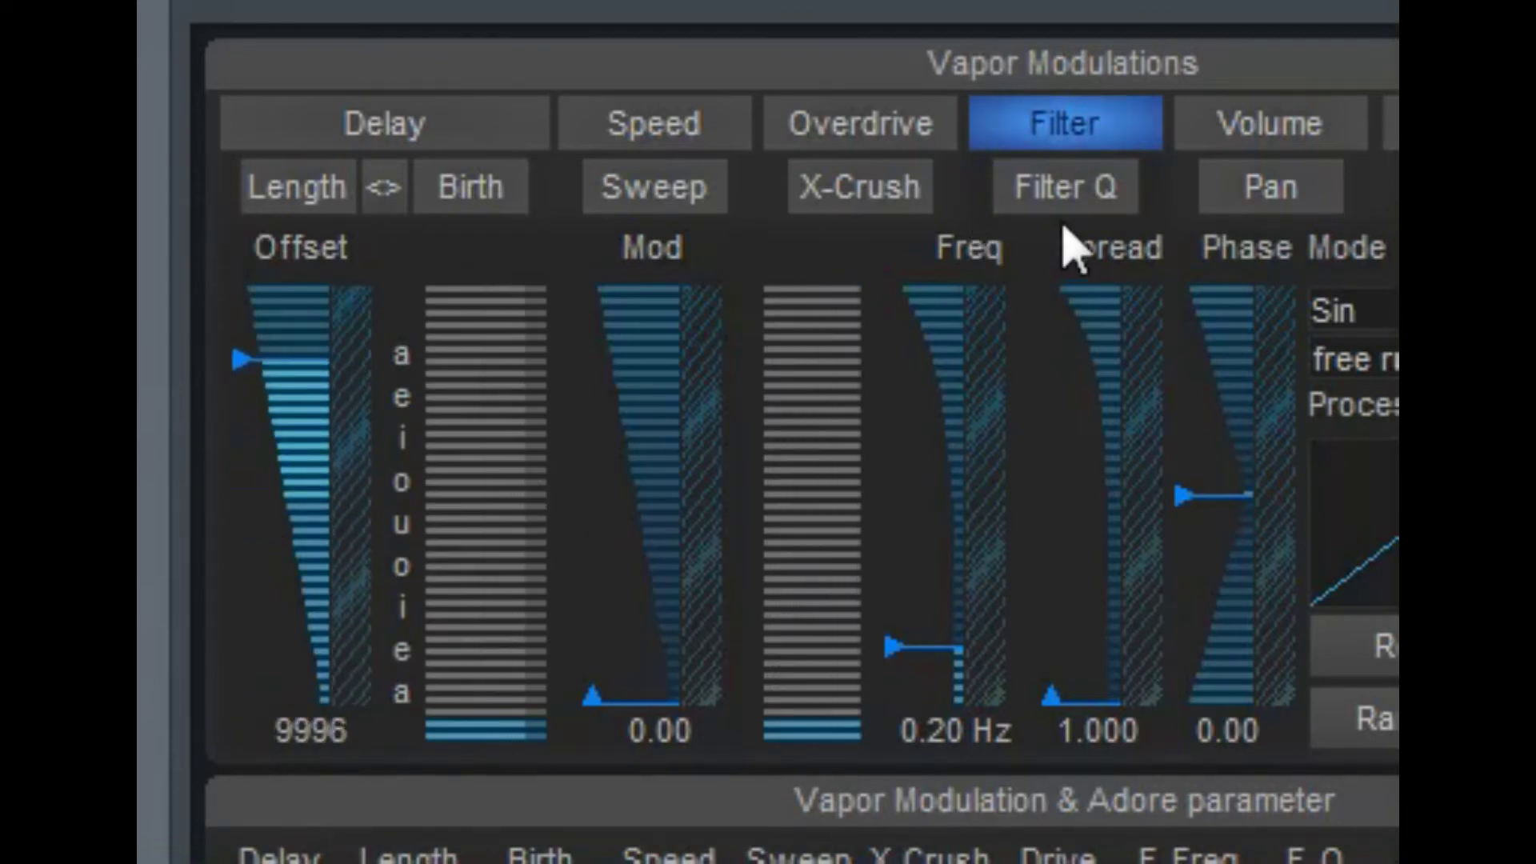
Step: Raise the Filter Q offset to 99 and lower the Filter offset to about 5305
left_click(1071, 196)
left_click_drag(250, 685, 196, 32)
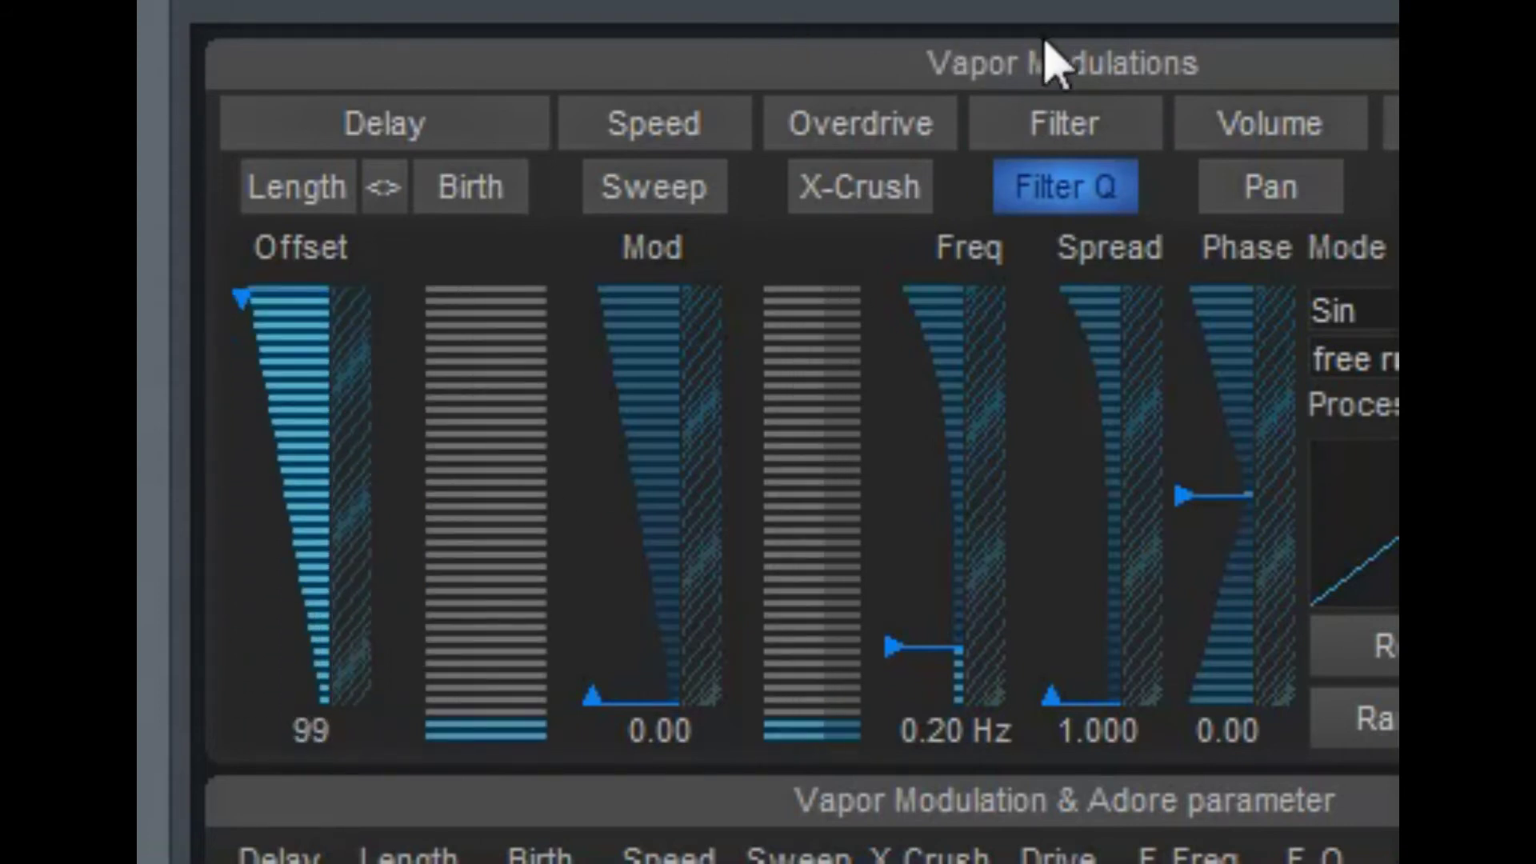
left_click(1056, 131)
left_click_drag(242, 368, 227, 671)
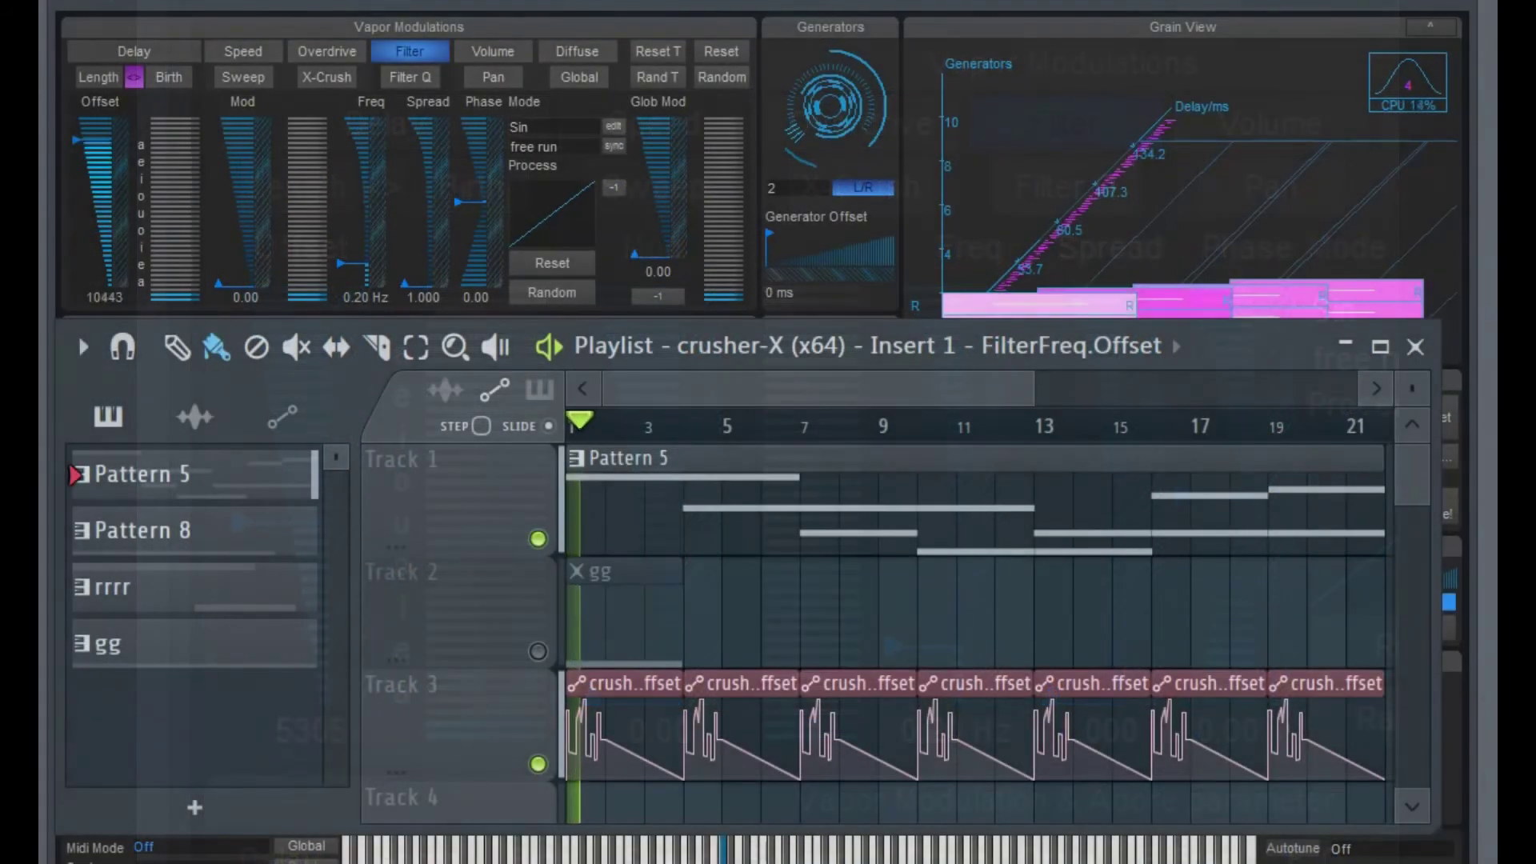
Step: Play the playlist from the start with Pattern 5 and the Track 3 clips automating the filter frequency offset
key("space")
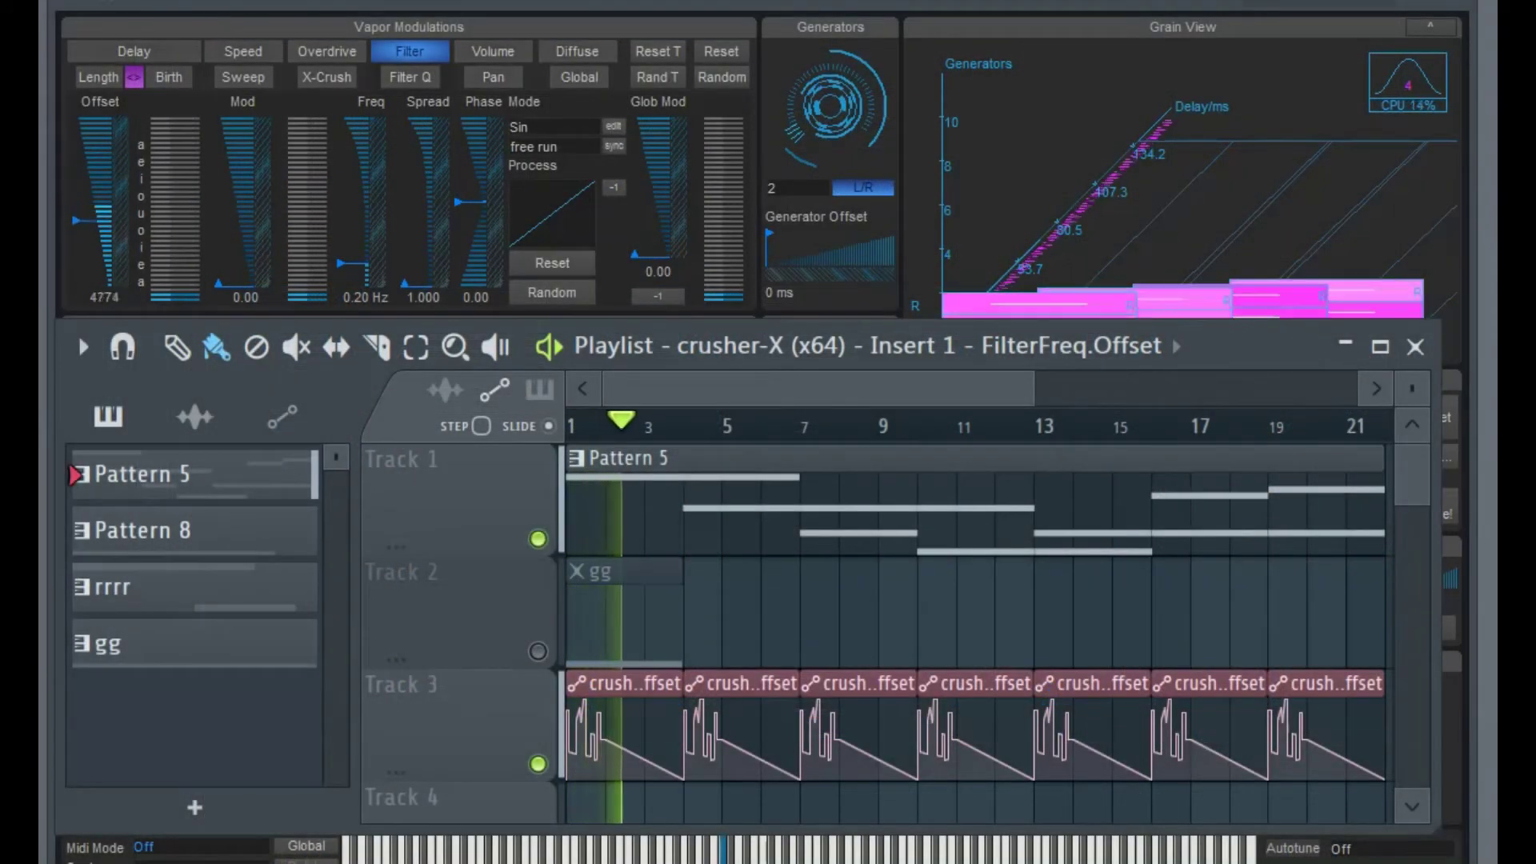
left_click_drag(1037, 389, 1108, 397)
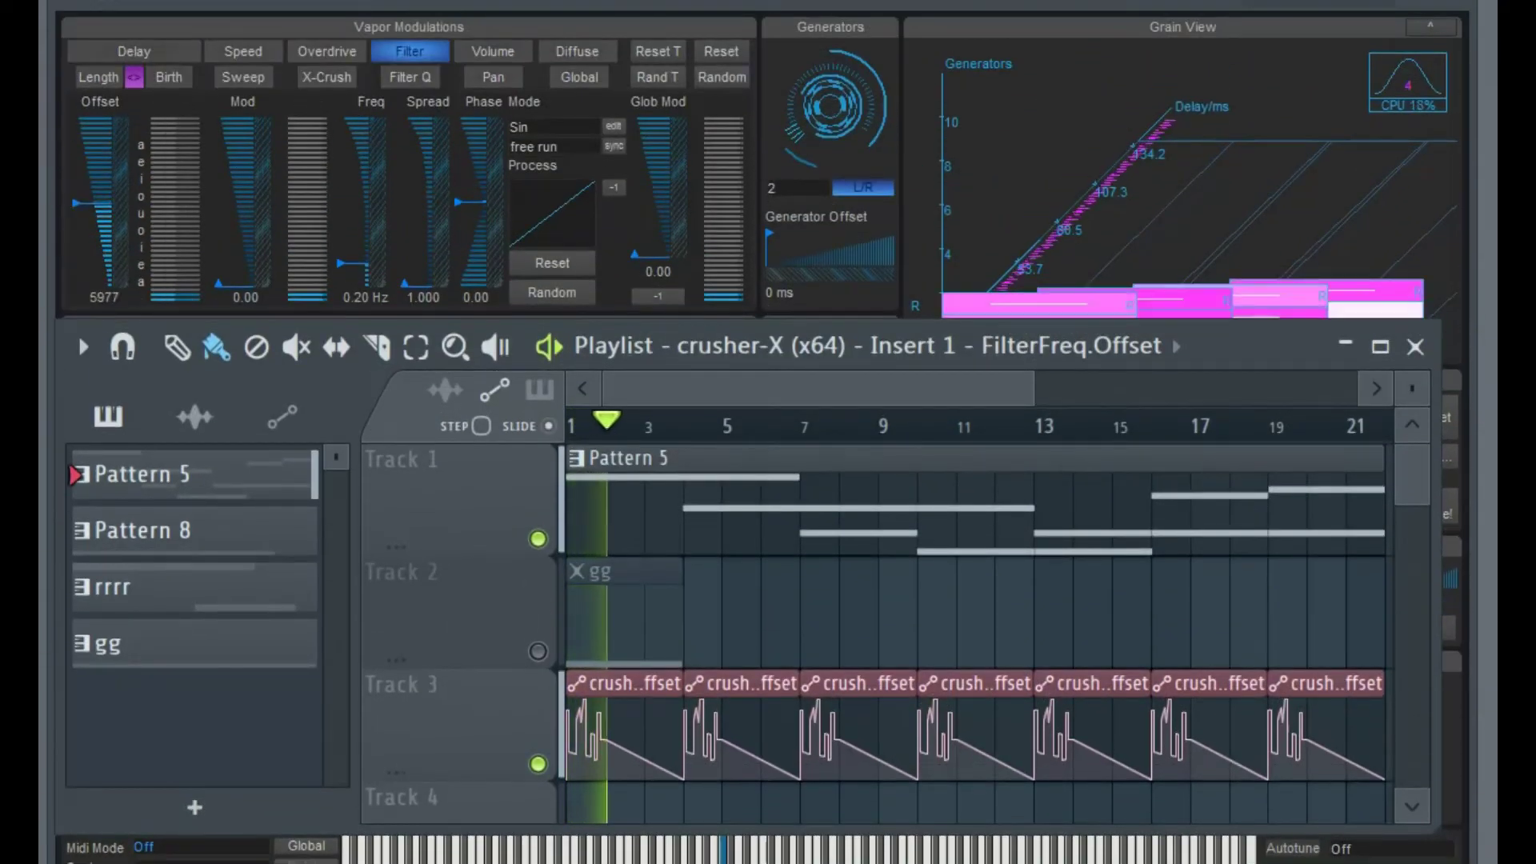
left_click_drag(1034, 390, 1102, 392)
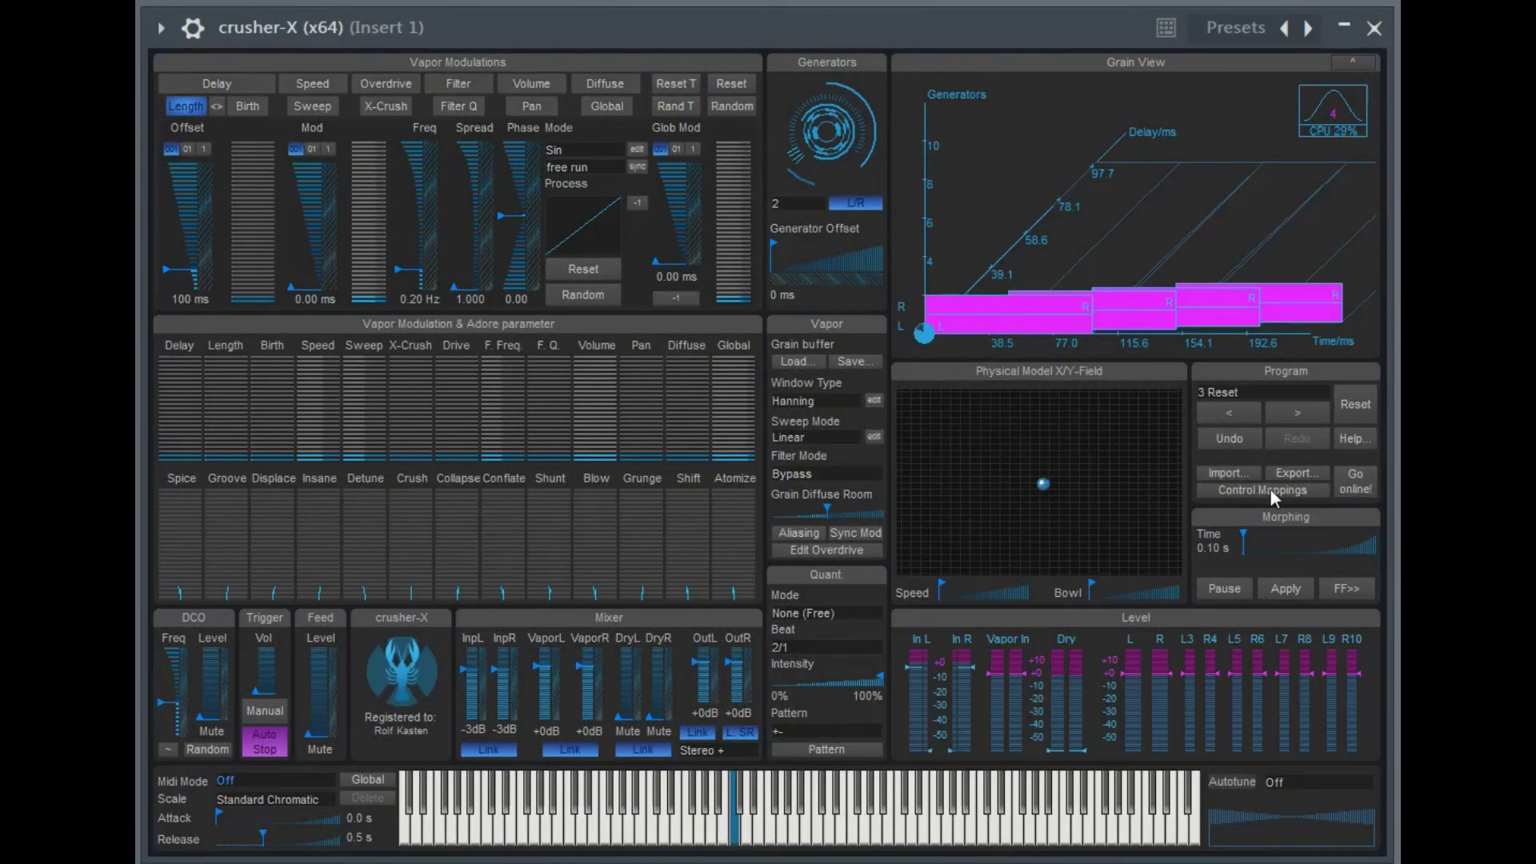
Step: Open the control mappings list of crusher-X
left_click(1270, 489)
left_click(1269, 489)
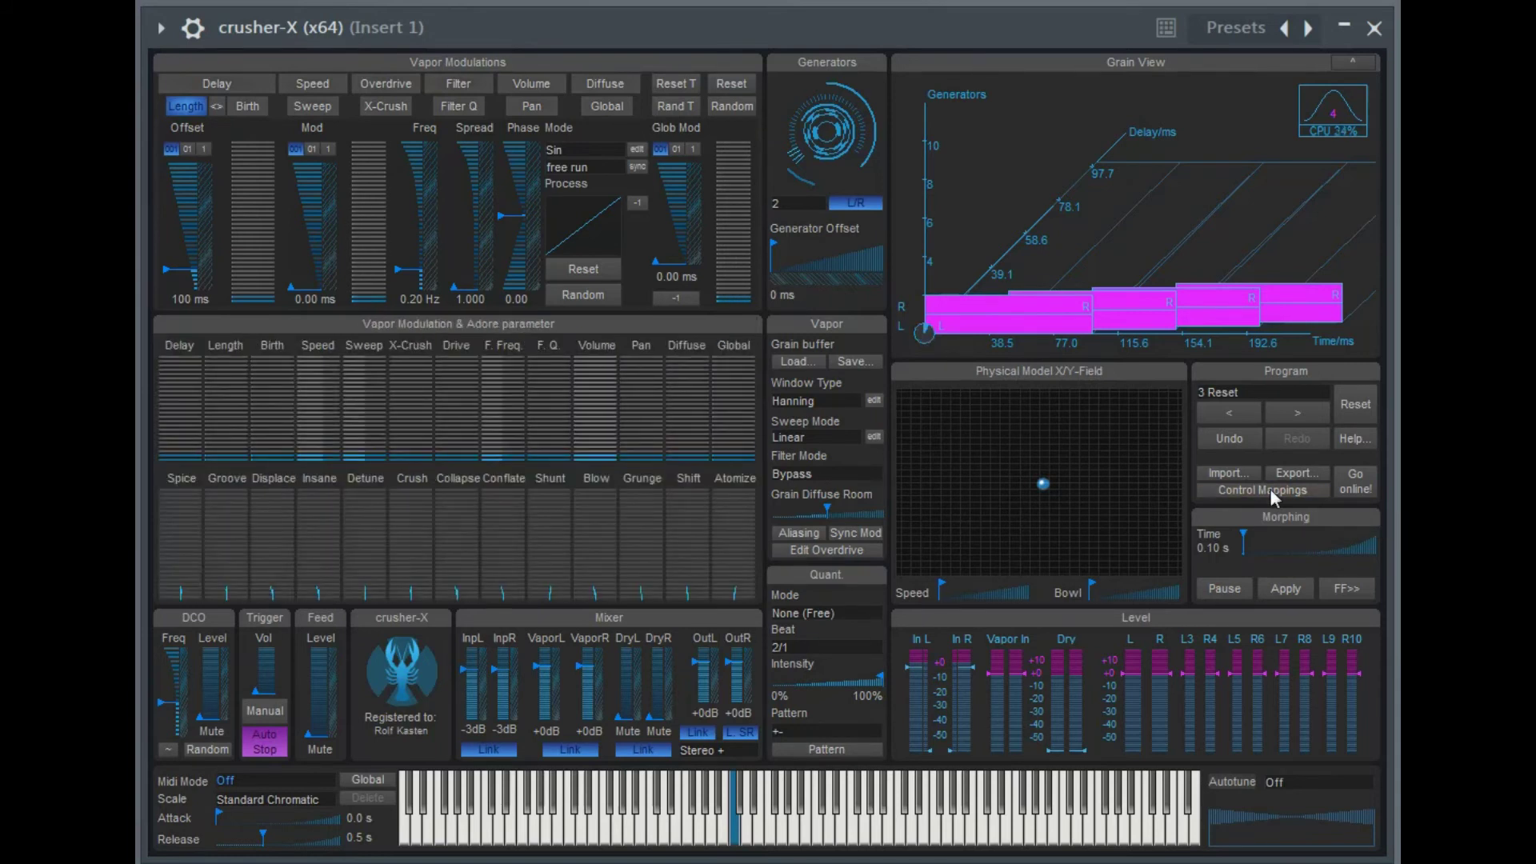
left_click(1269, 490)
left_click(1268, 490)
left_click(1269, 489)
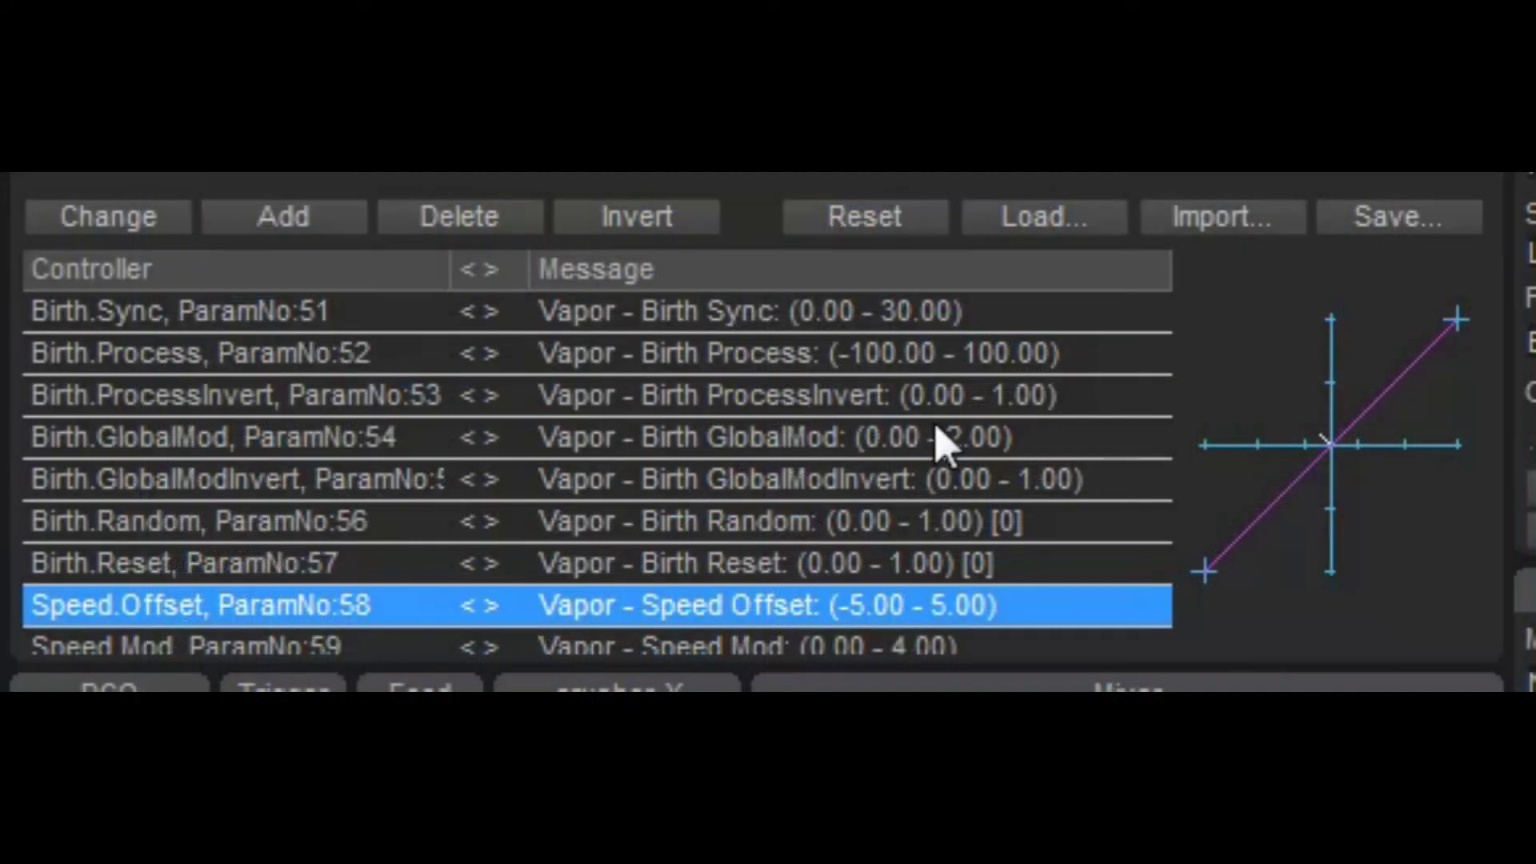
Step: Bend the Speed.Offset mapping curve into a peak and a dip by adding and repositioning curve points
left_click(1423, 430)
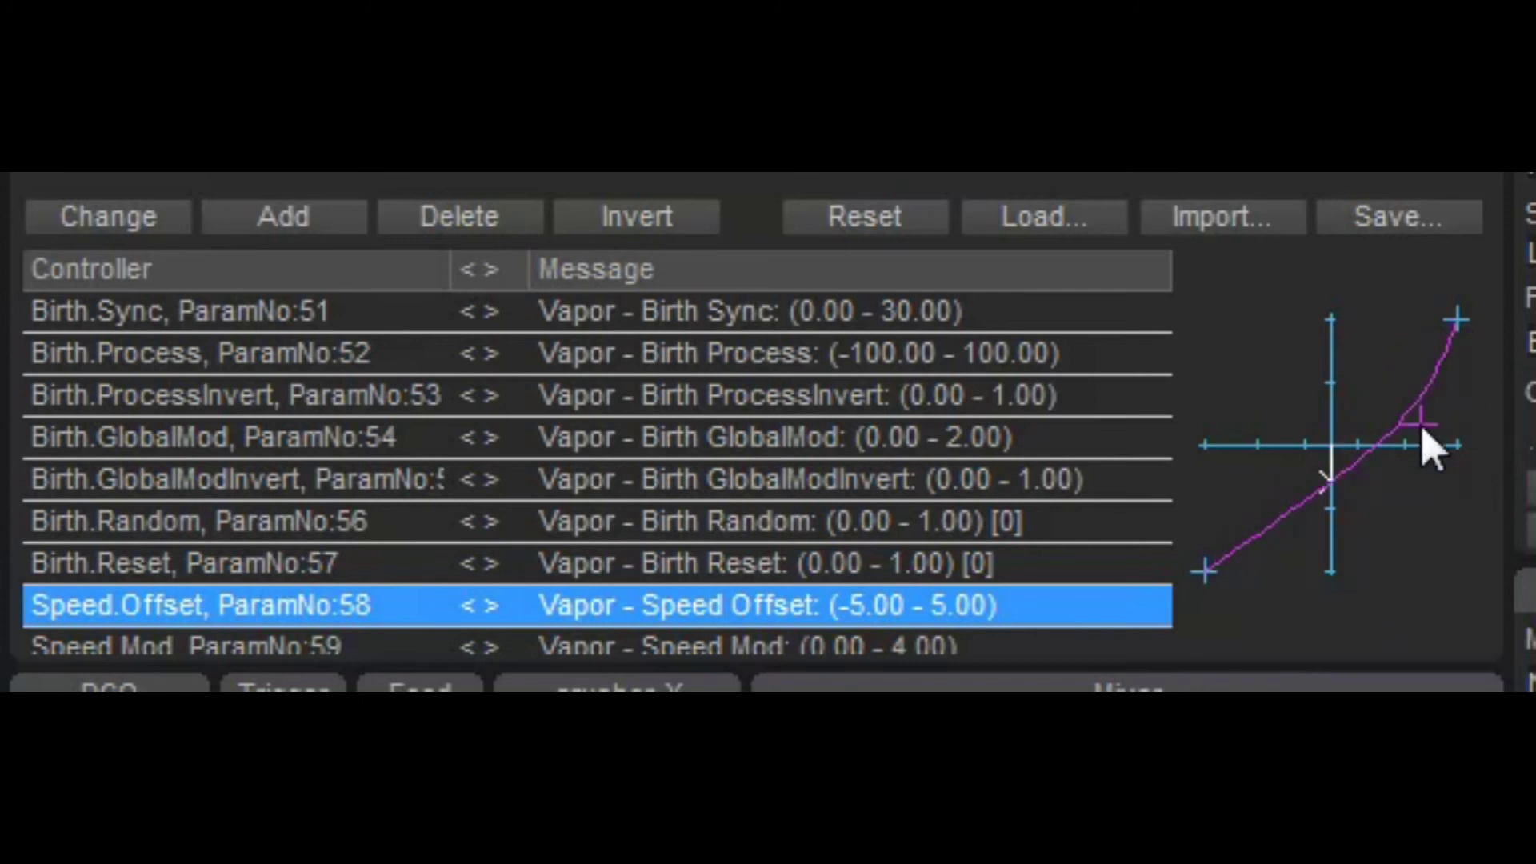
left_click(1367, 300)
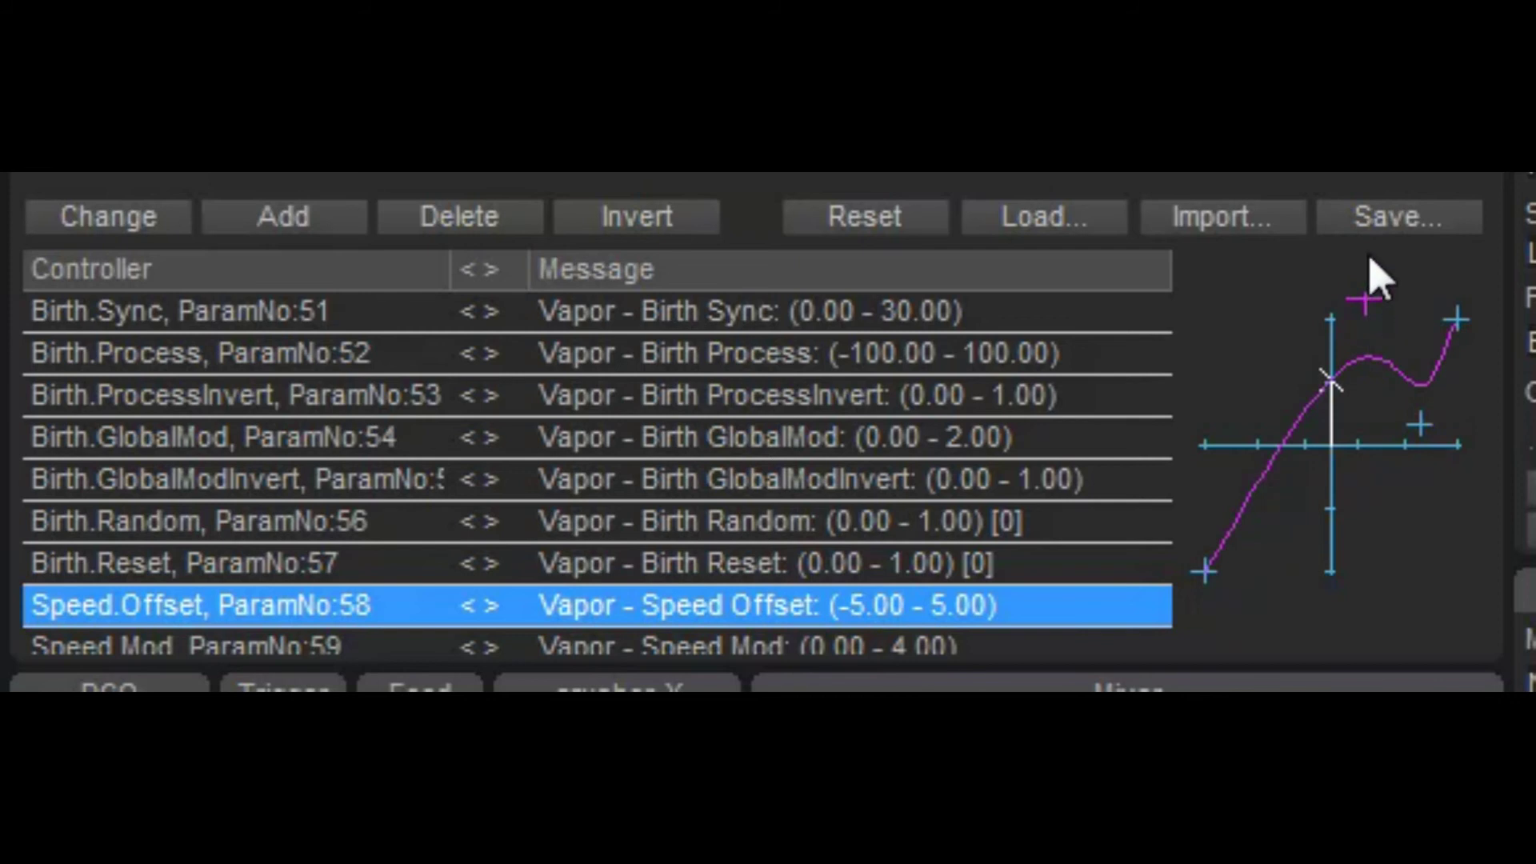
left_click_drag(1420, 429, 1446, 601)
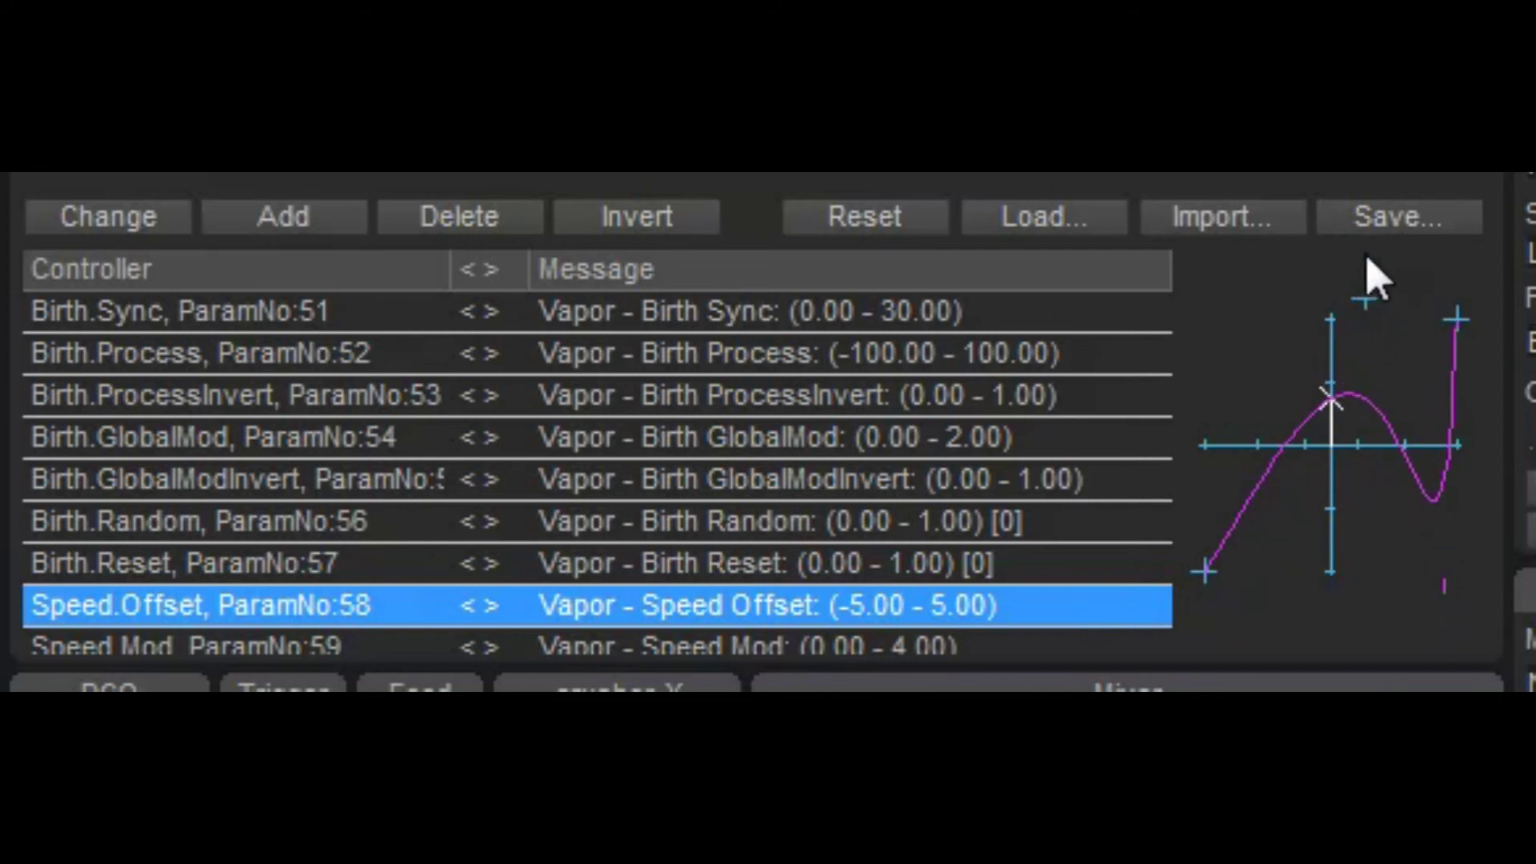
left_click_drag(1366, 256, 1384, 248)
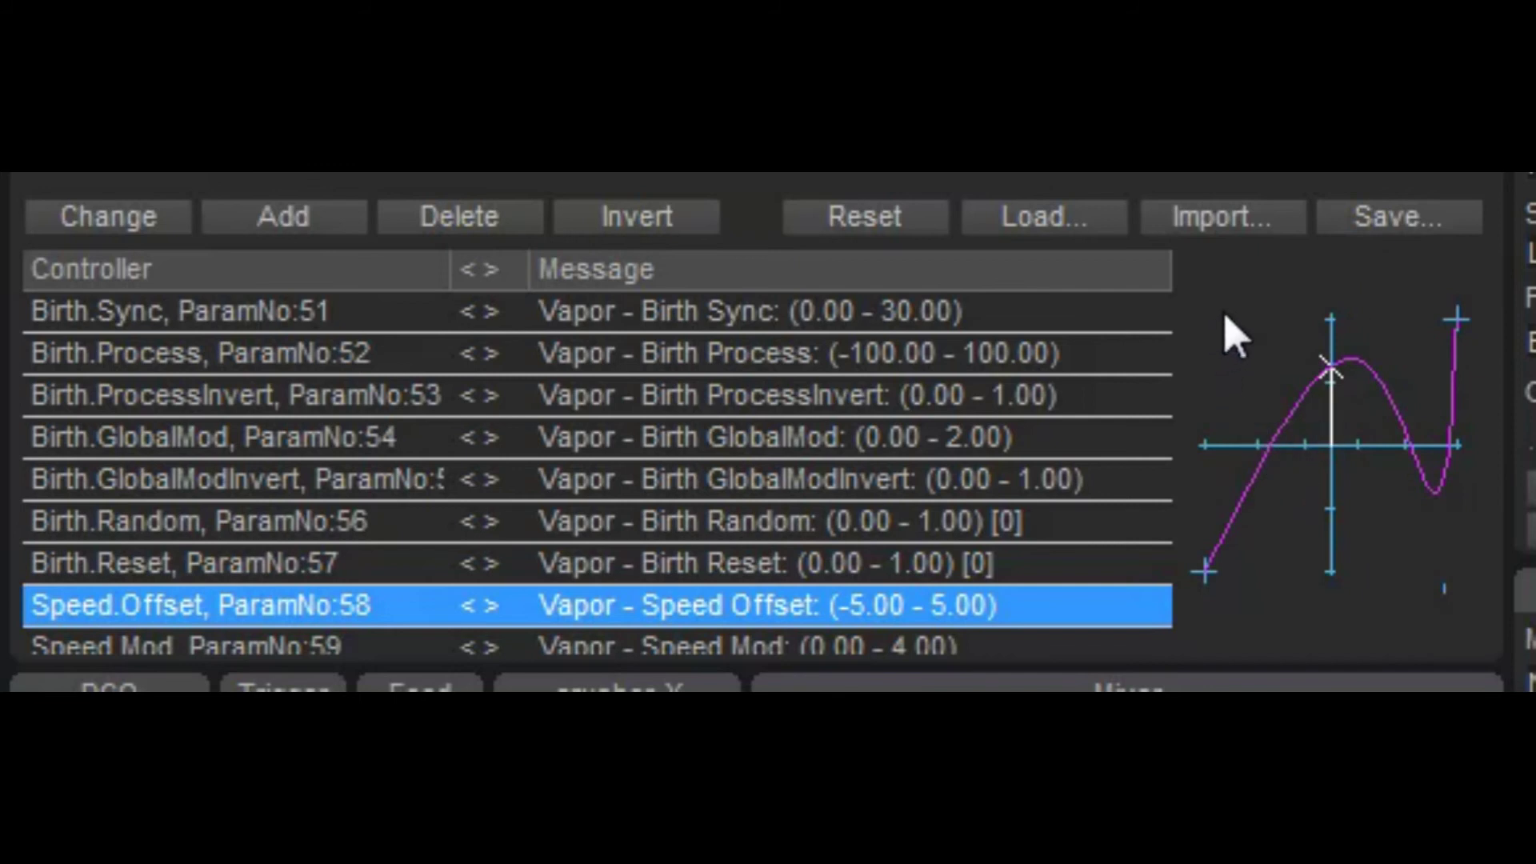
left_click(1247, 297)
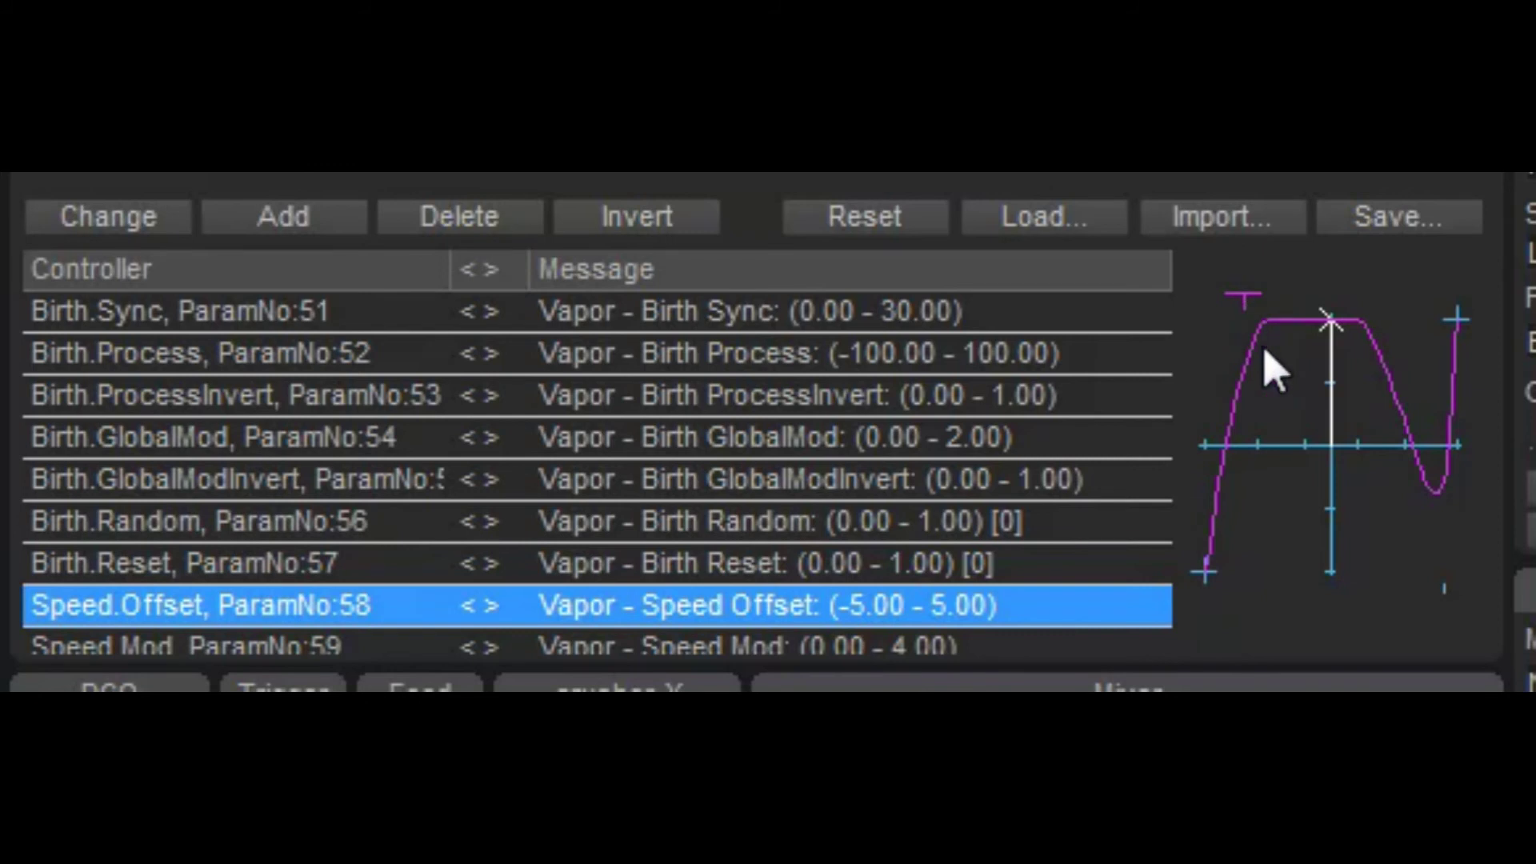
left_click(1259, 491)
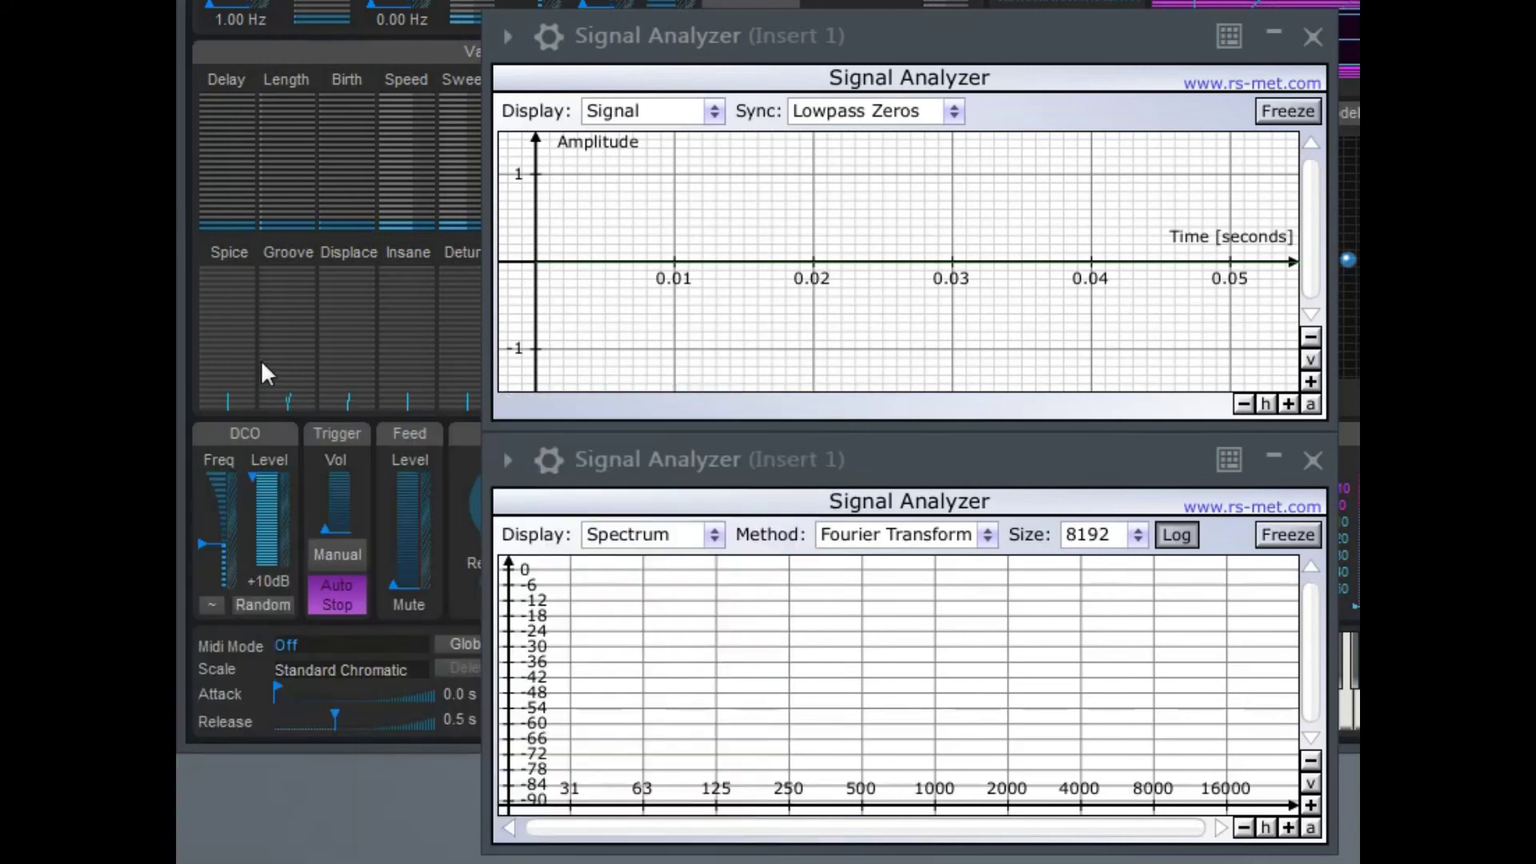
Step: Set the DCO level to -6 dB and narrow the signal analyzer's time axis to about 0.009 seconds
left_click_drag(267, 480, 255, 422)
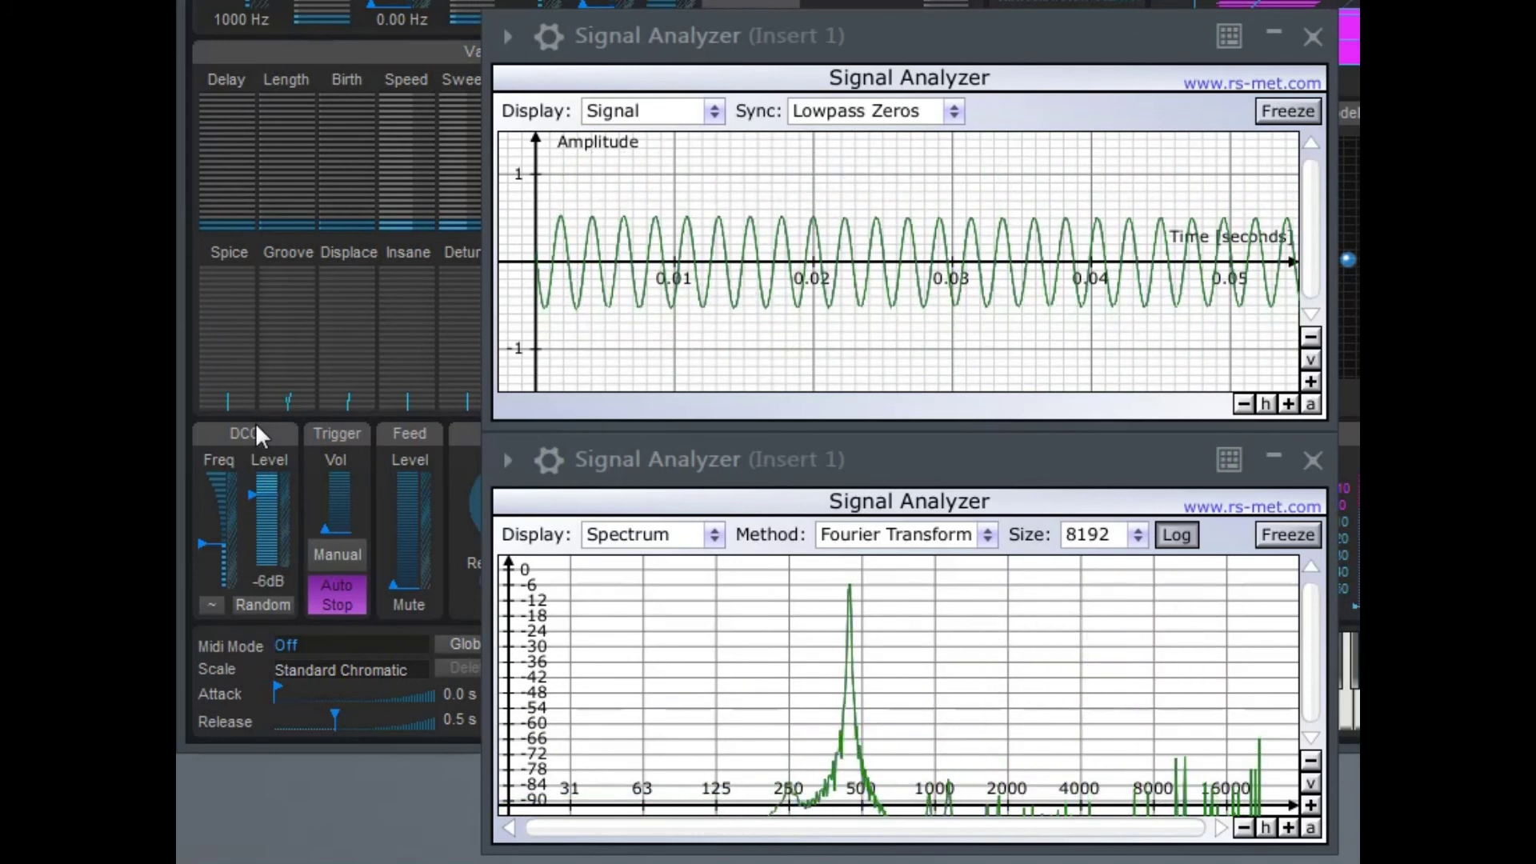
left_click(1288, 404)
left_click(1288, 404)
left_click(1287, 403)
left_click(1287, 404)
left_click(1287, 404)
left_click(1288, 404)
left_click(1288, 404)
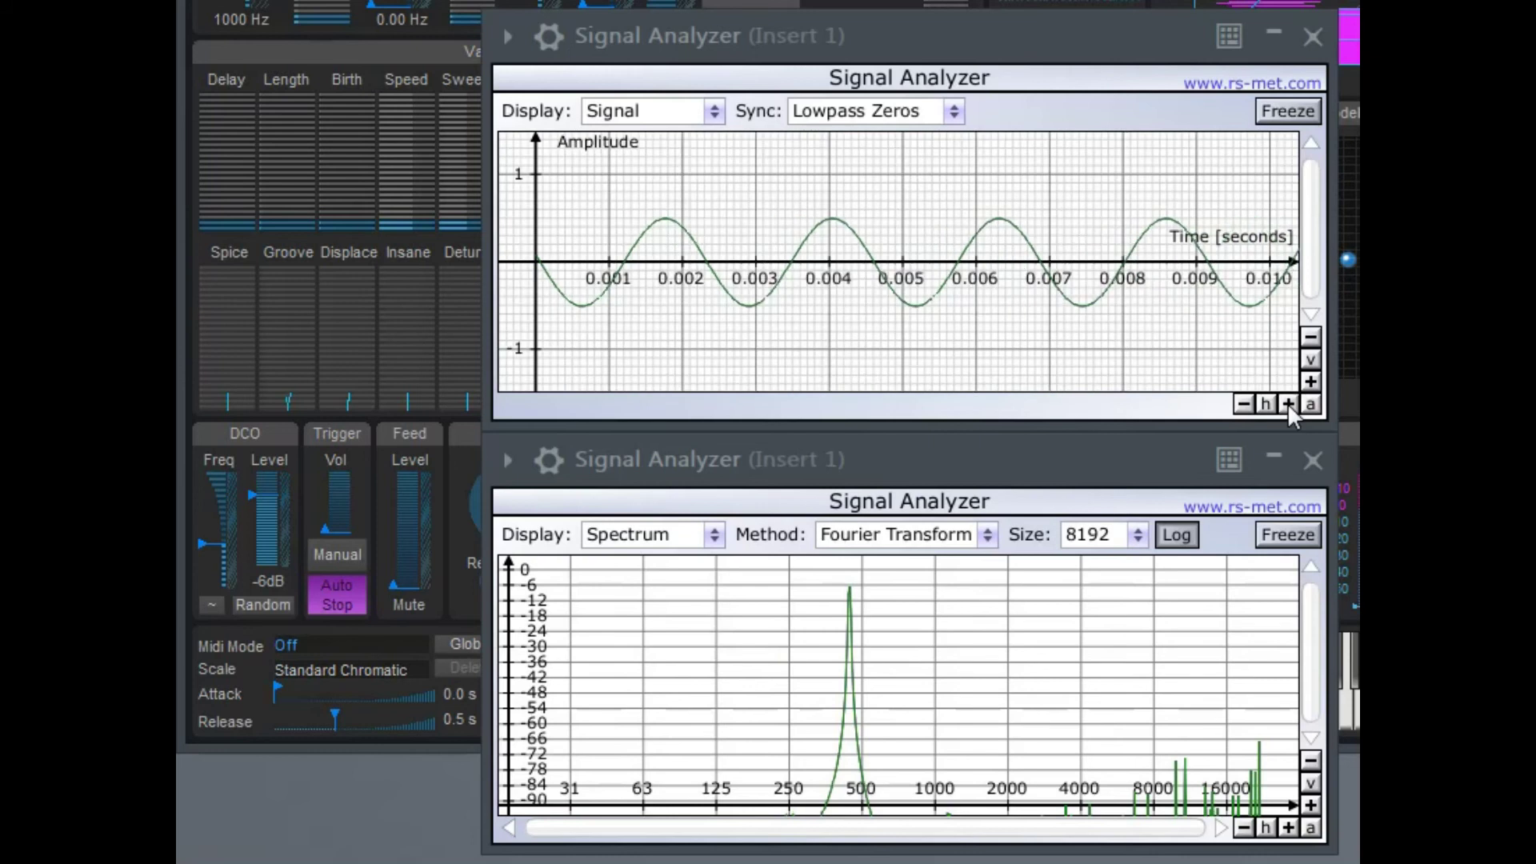
left_click(1288, 404)
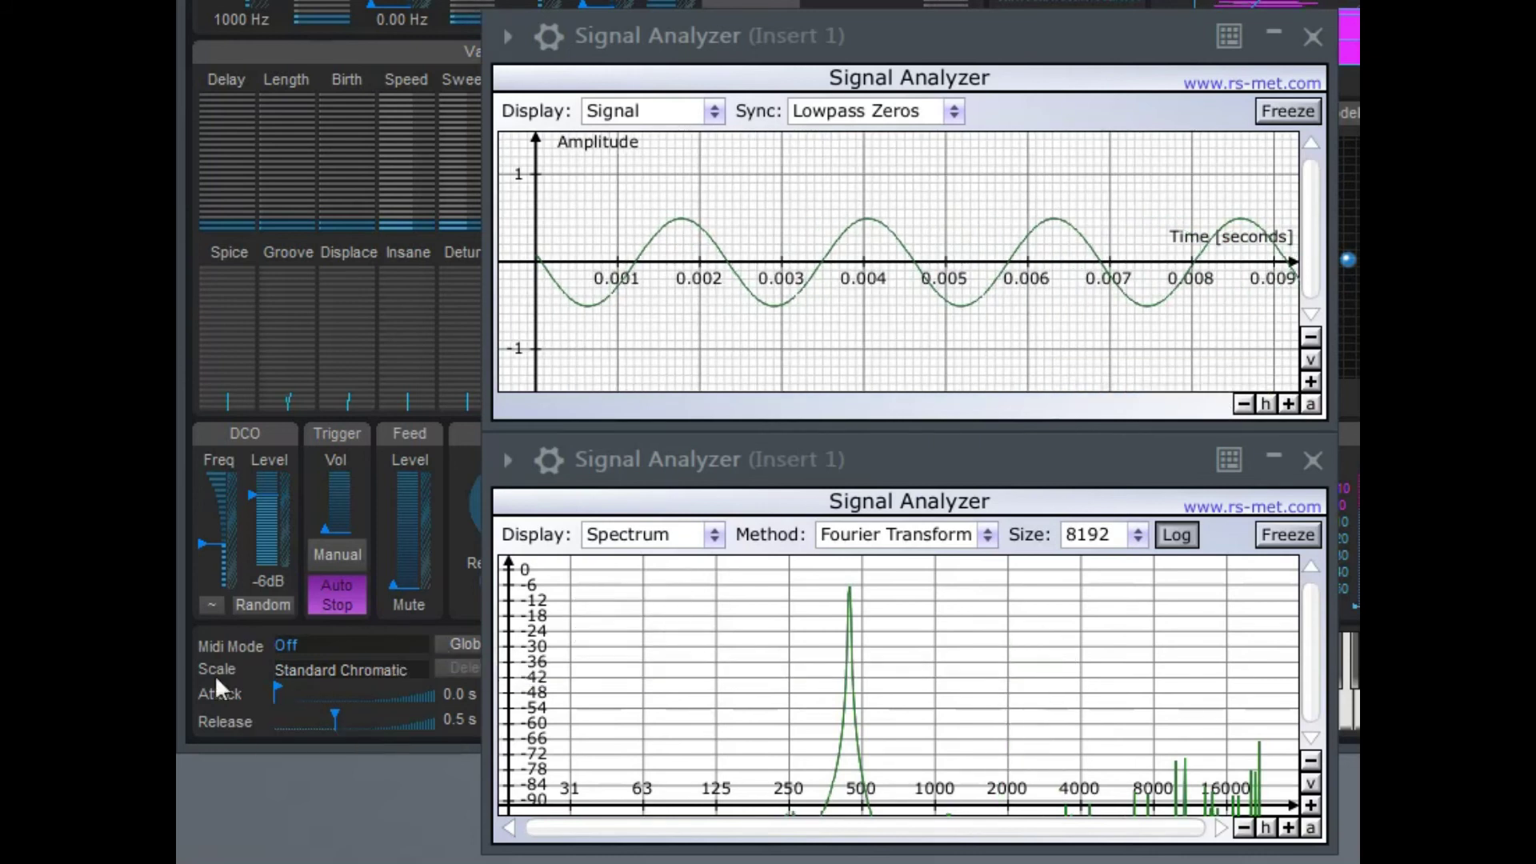
Step: Cycle the DCO waveform repeatedly through triangle, square, sawtooth and noise, returning to sine
left_click(209, 605)
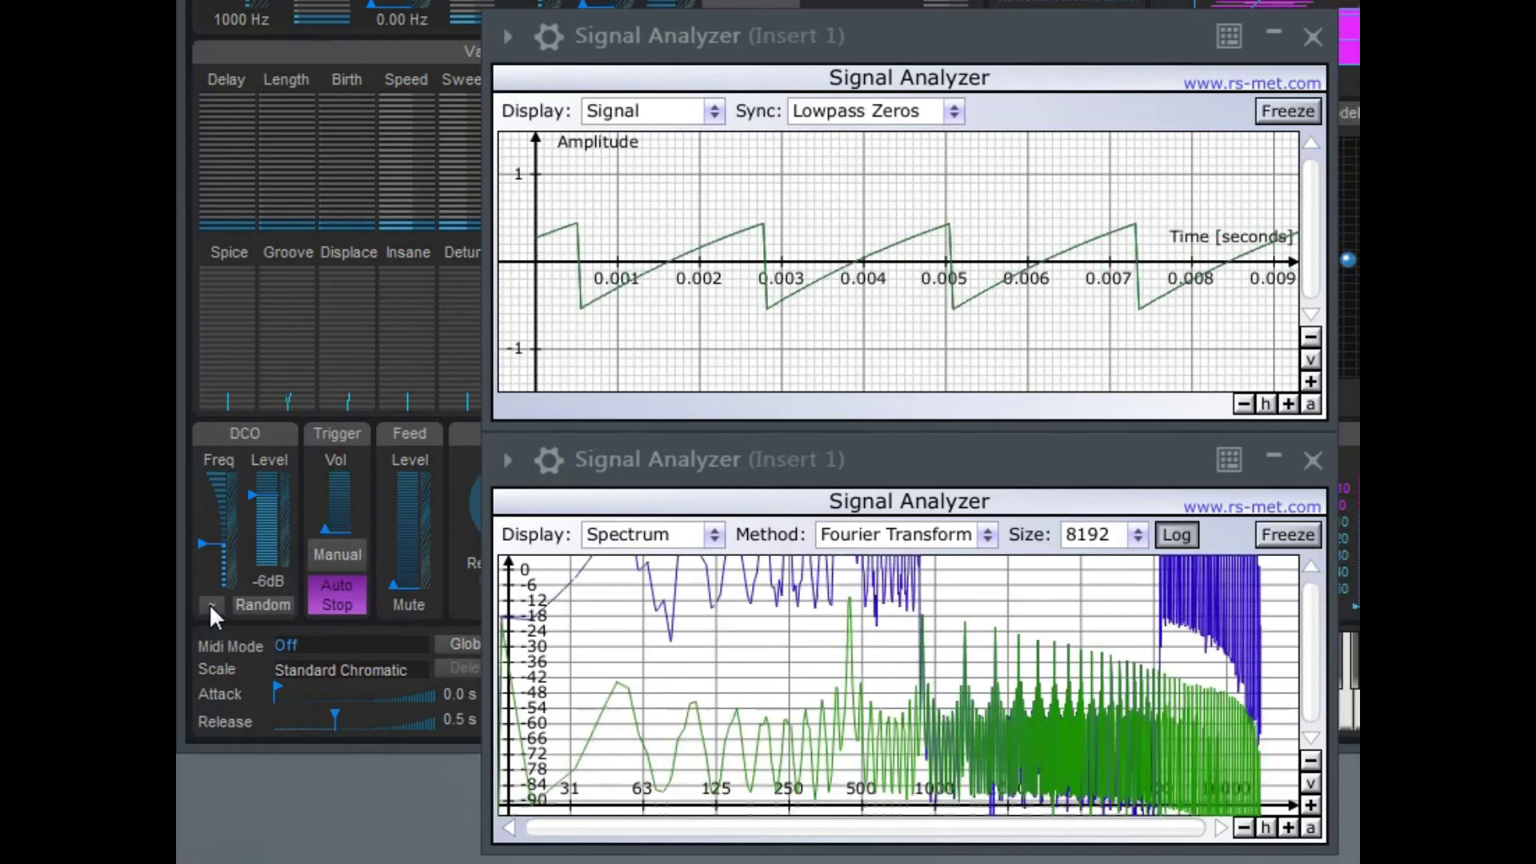
left_click(210, 604)
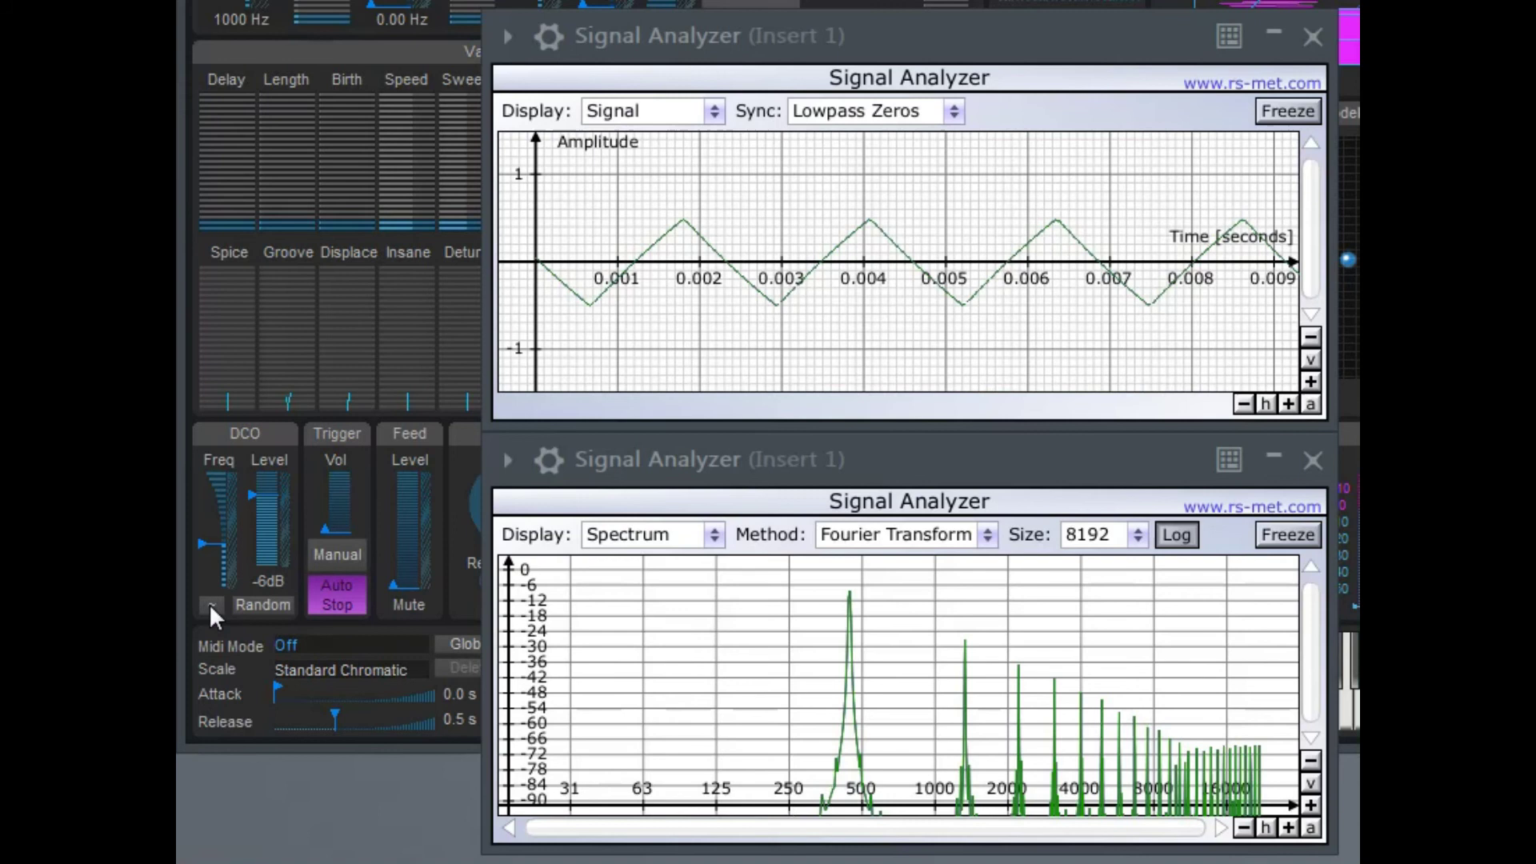
left_click(209, 603)
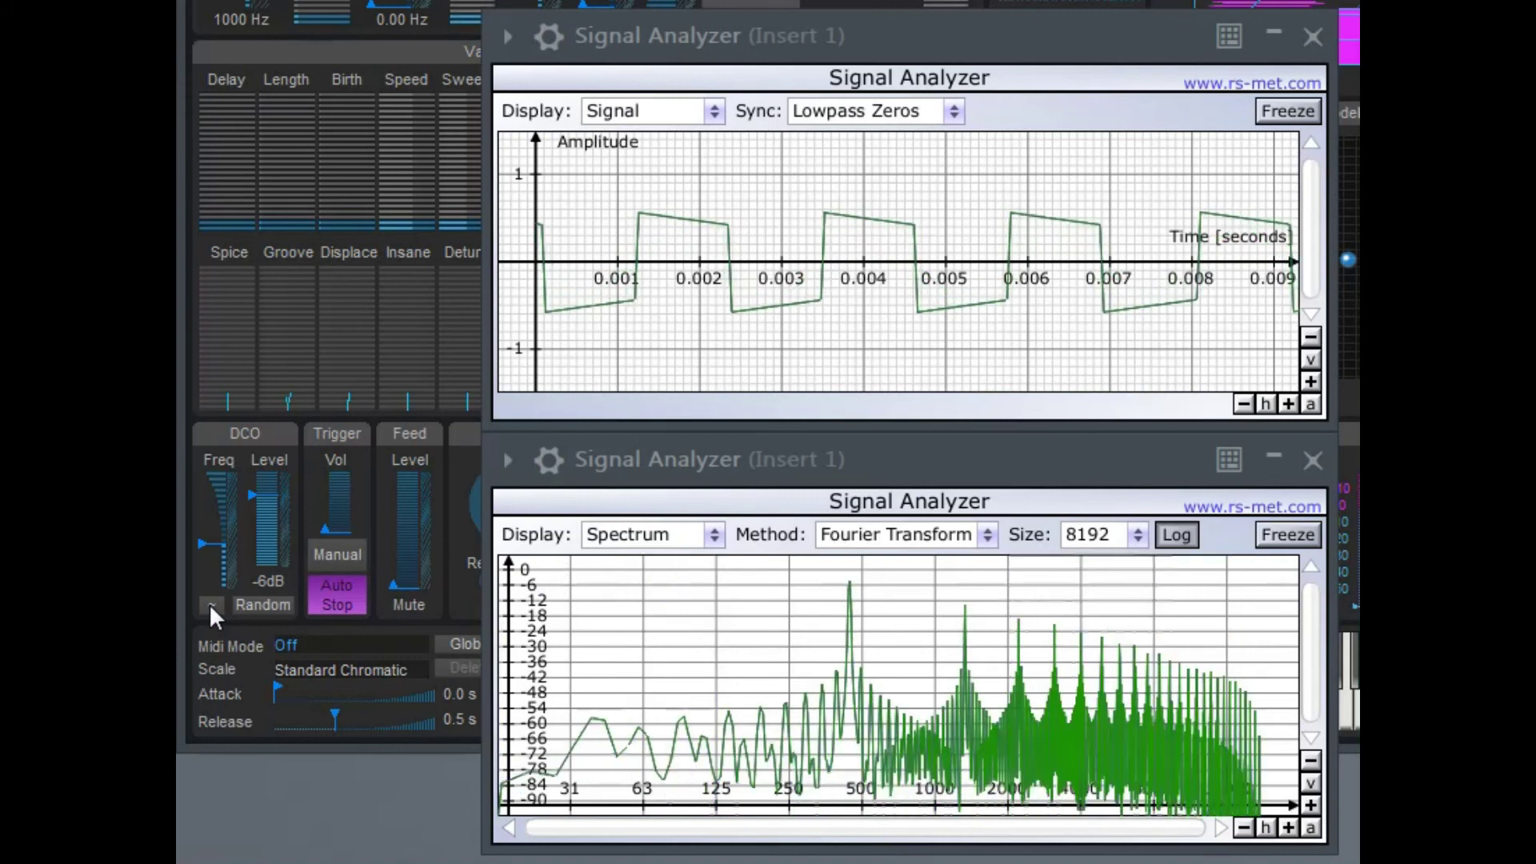
left_click(209, 603)
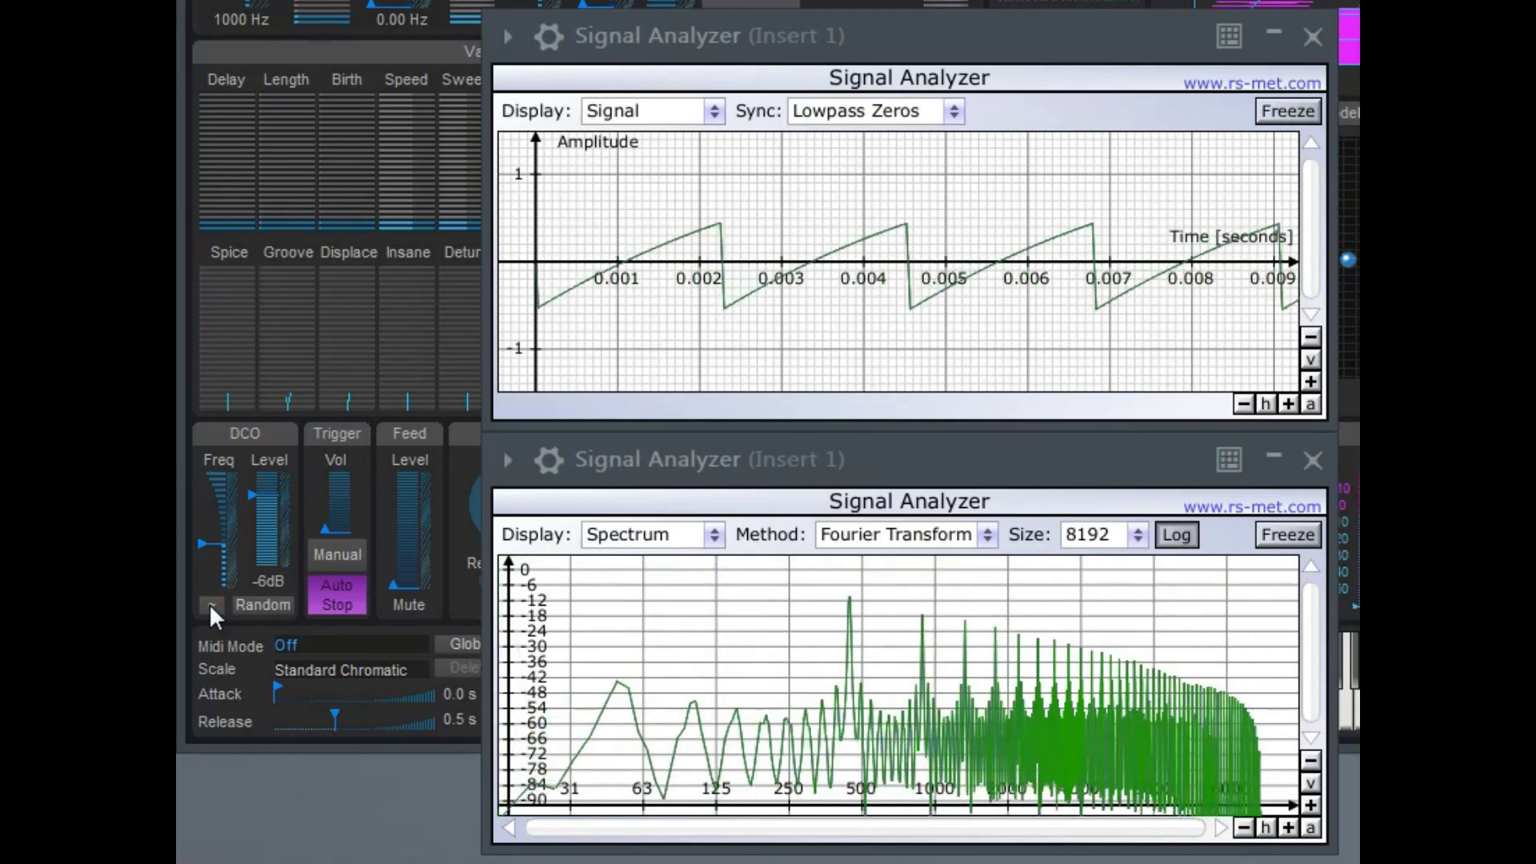
left_click(208, 603)
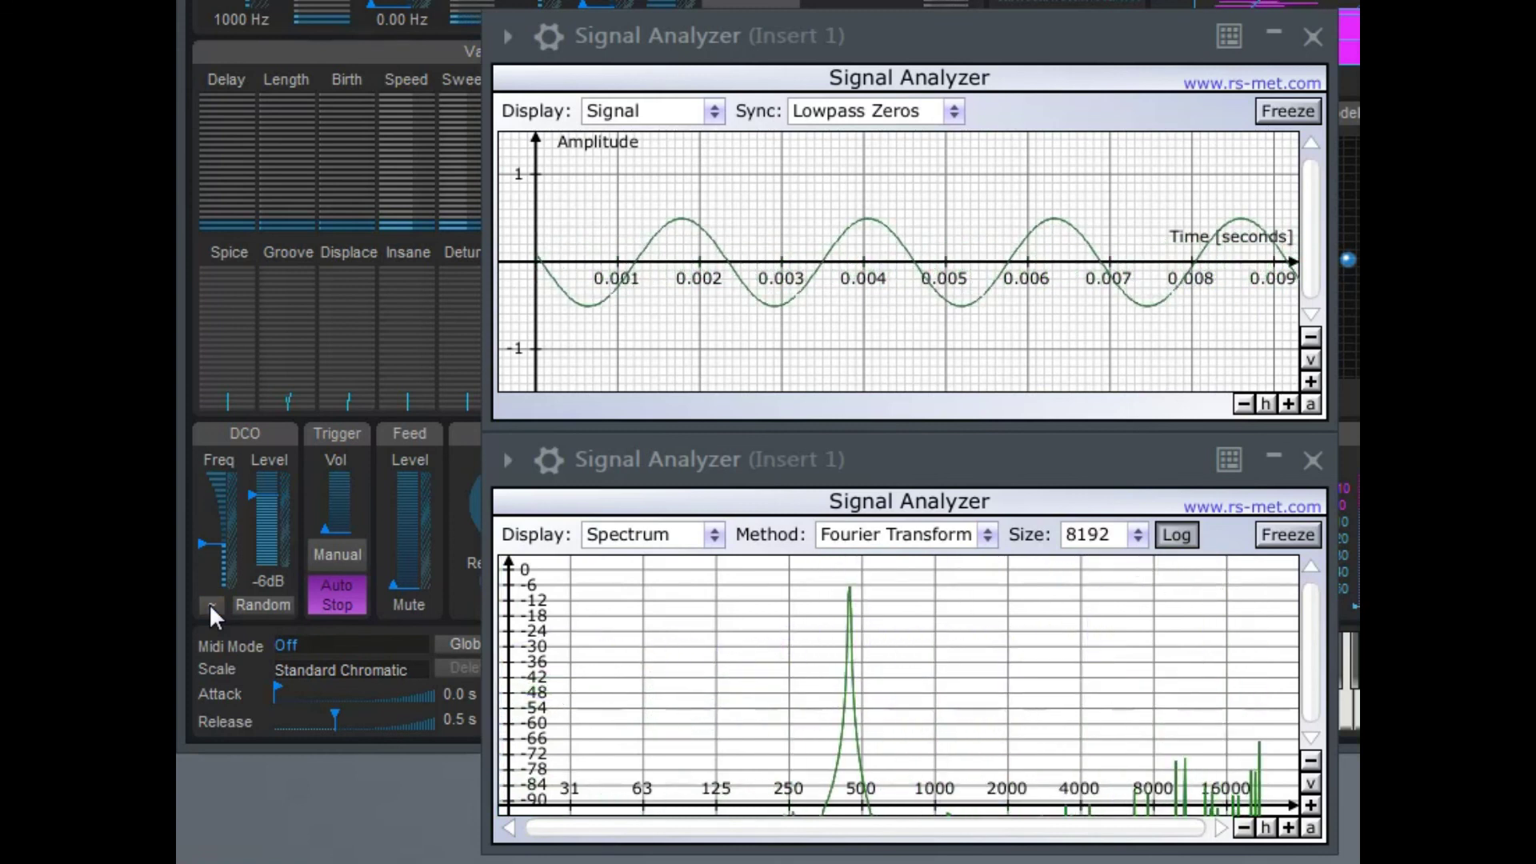
left_click(208, 603)
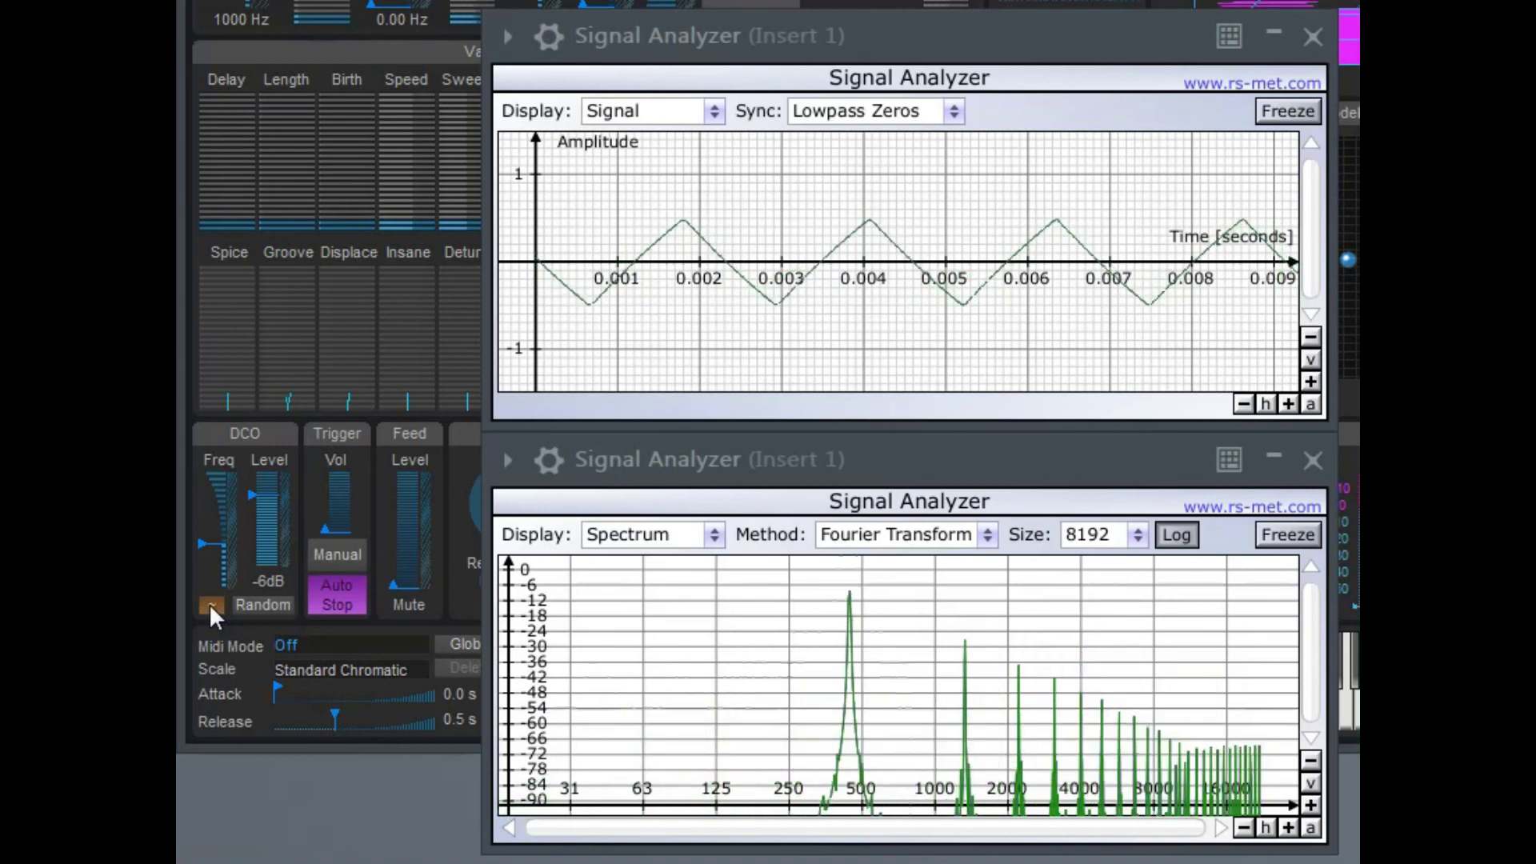
left_click(209, 603)
left_click(209, 603)
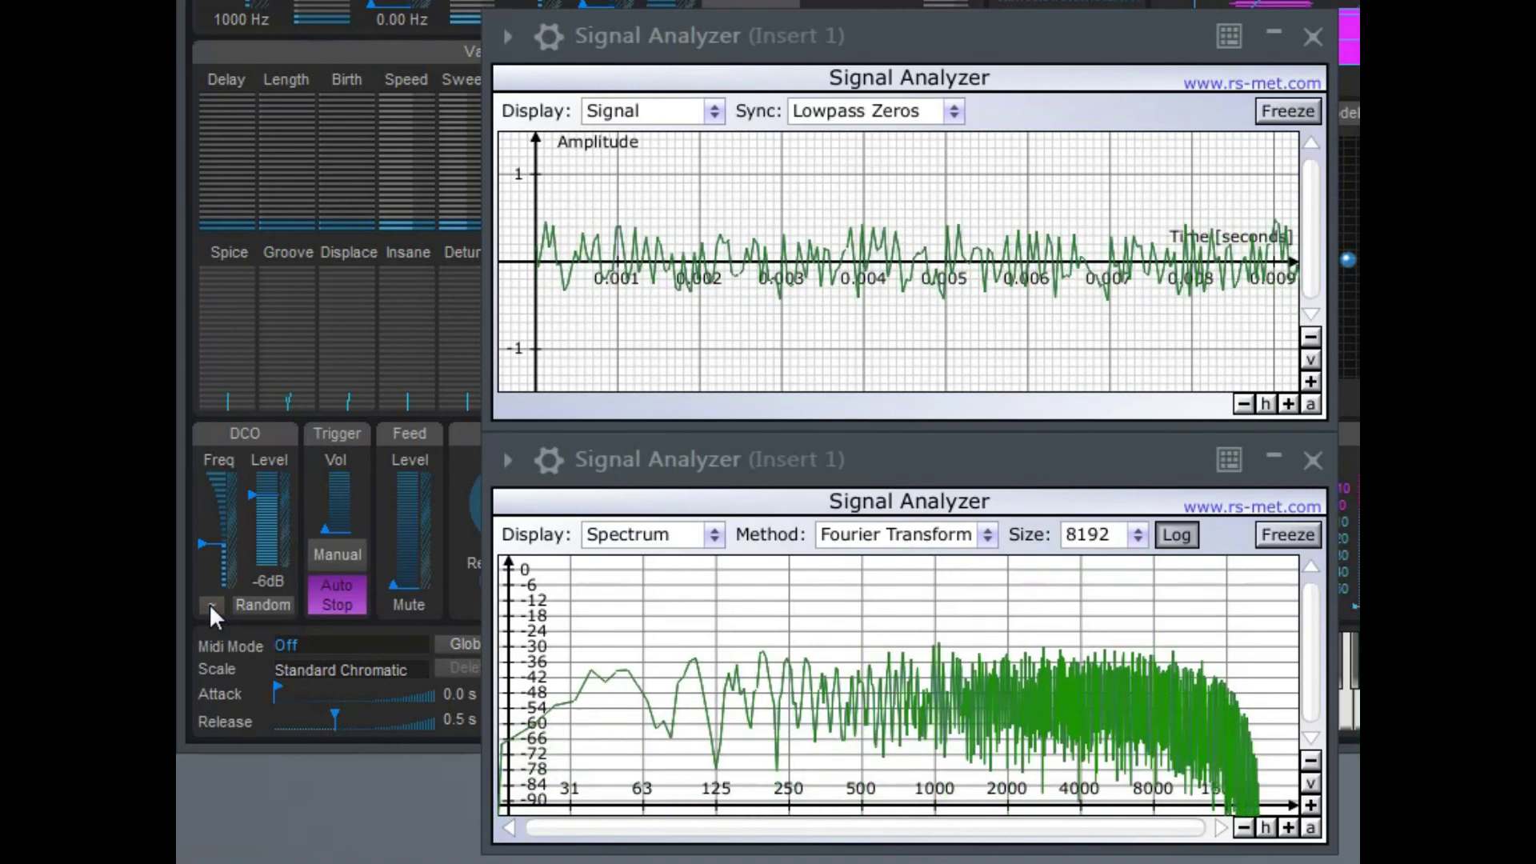
left_click(209, 603)
left_click(209, 603)
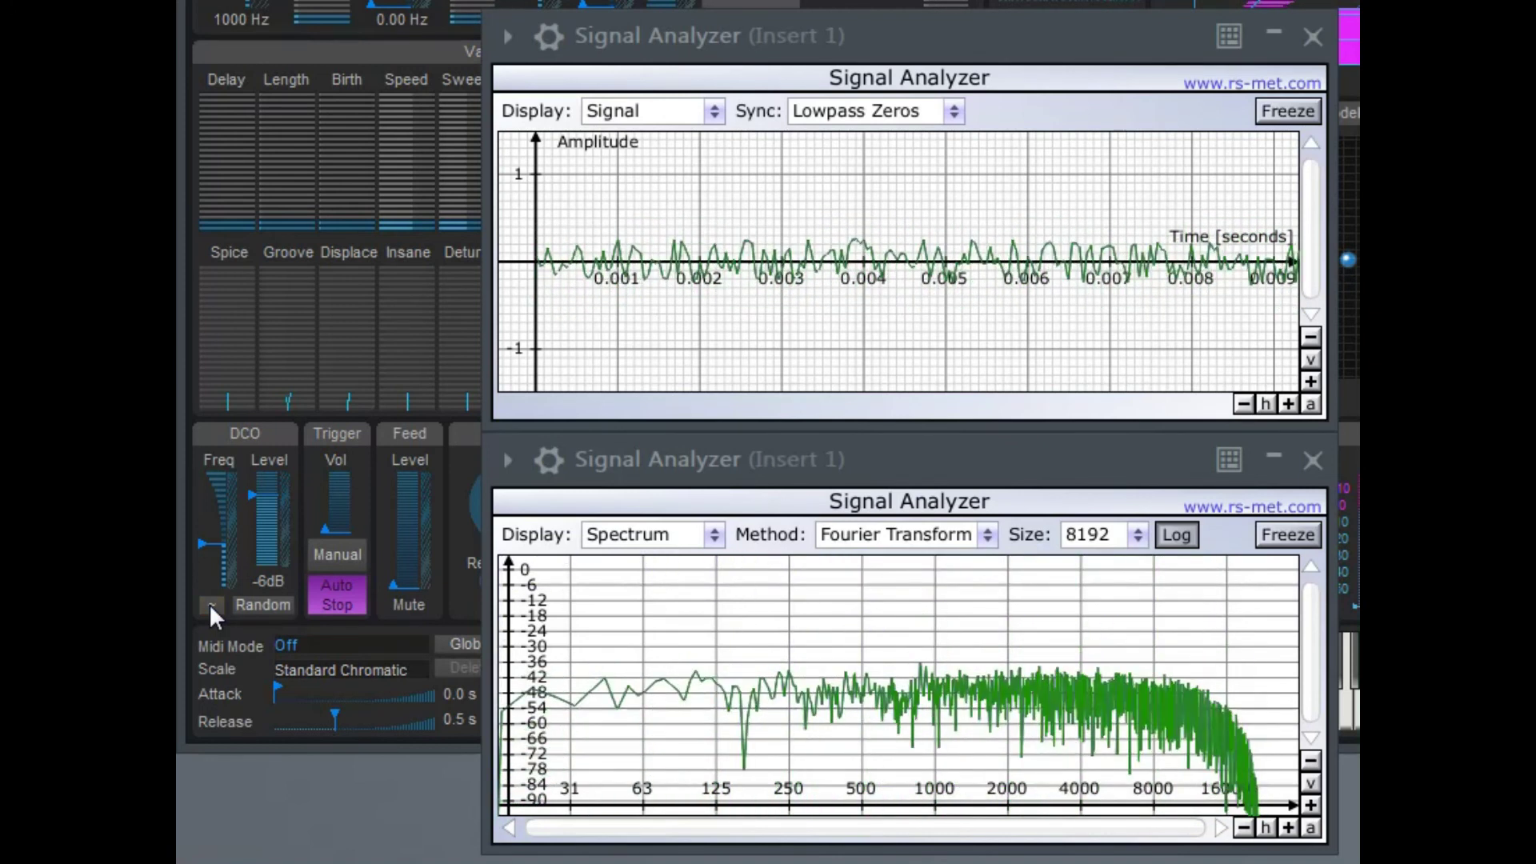
left_click(209, 603)
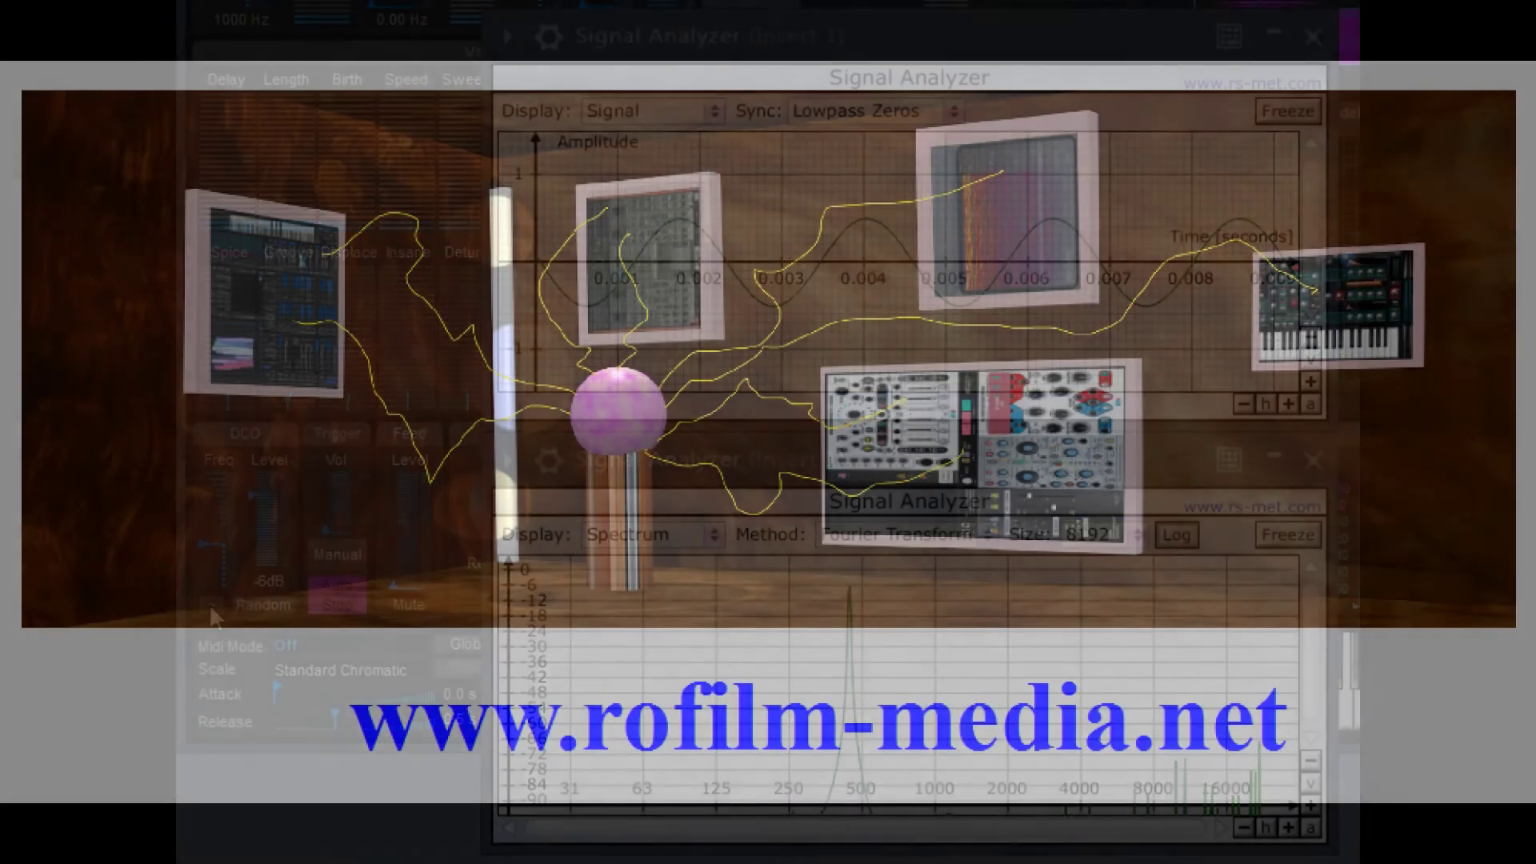